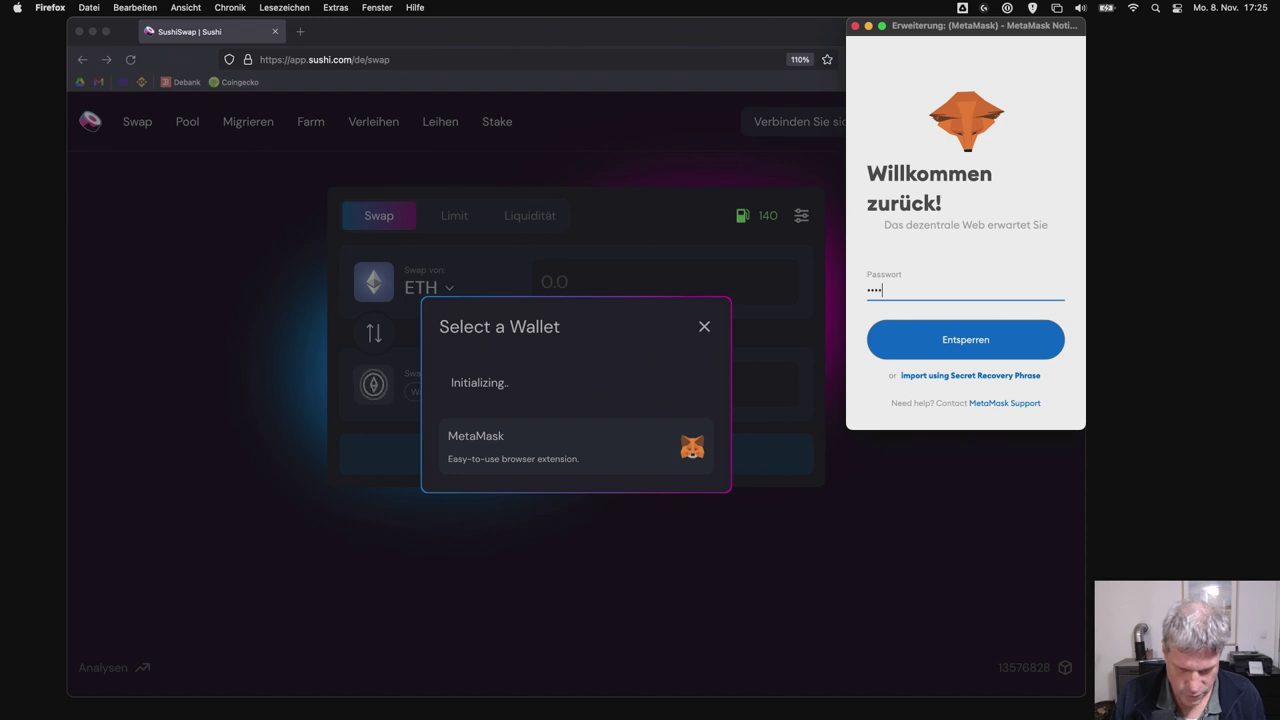
- Unlock MetaMask with the wallet password and switch the wallet to the Moonriver network
type("***")
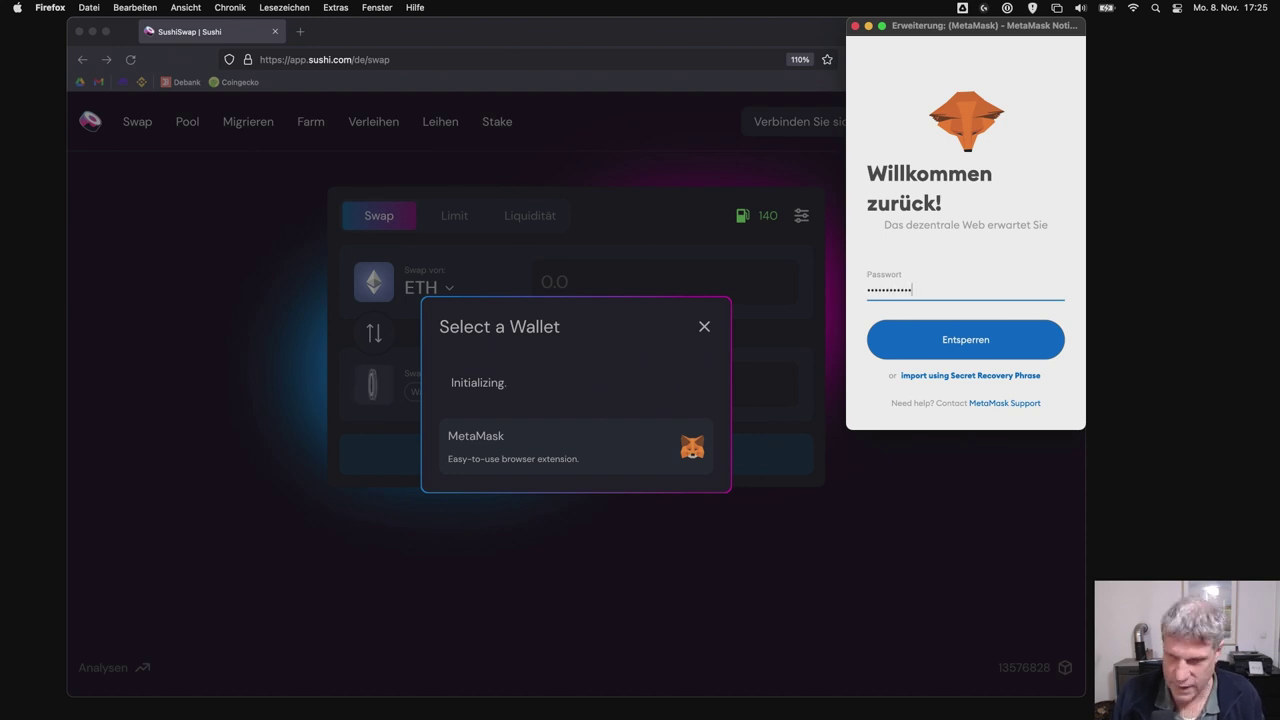
key("Return")
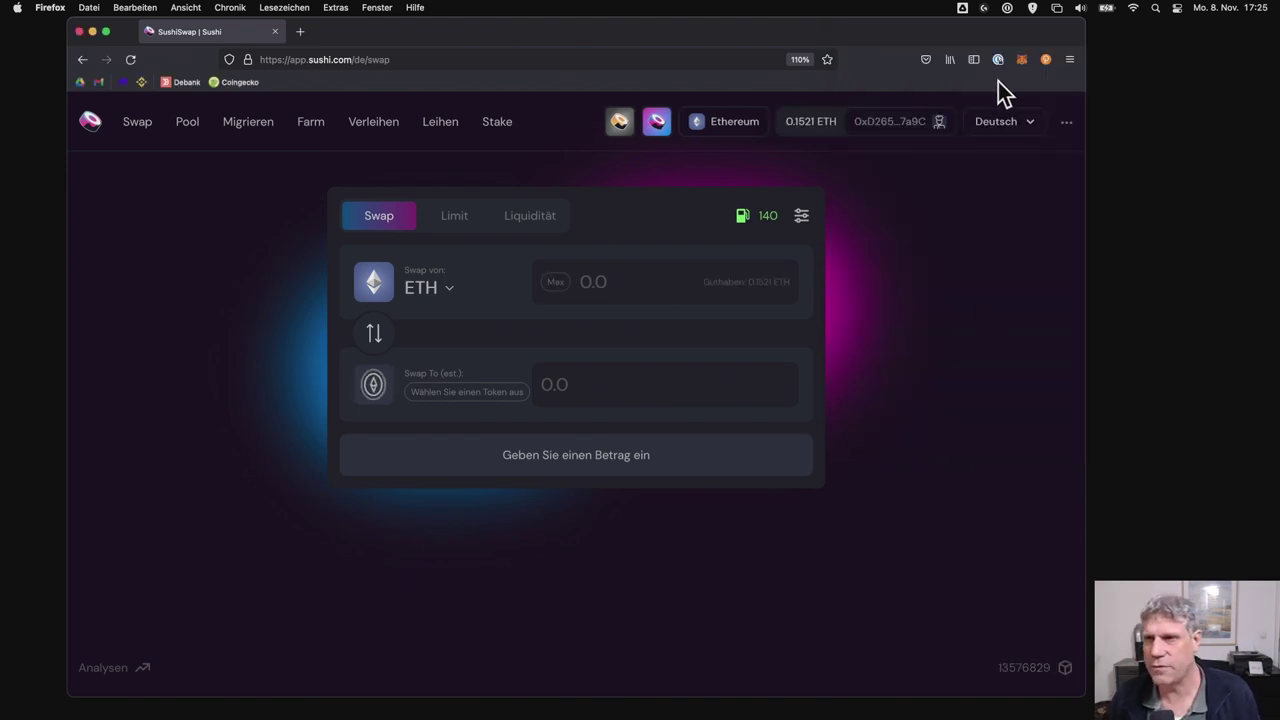
left_click(1021, 60)
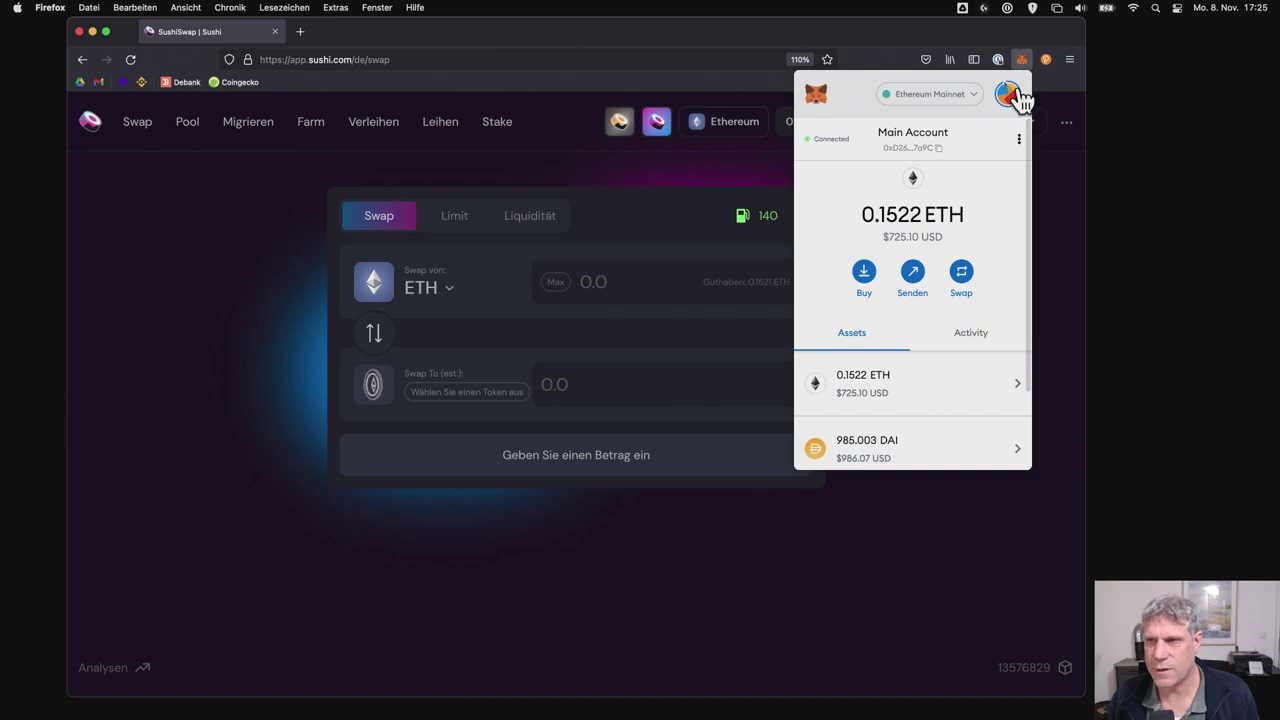
left_click(975, 94)
scroll(943, 309, "down", 1)
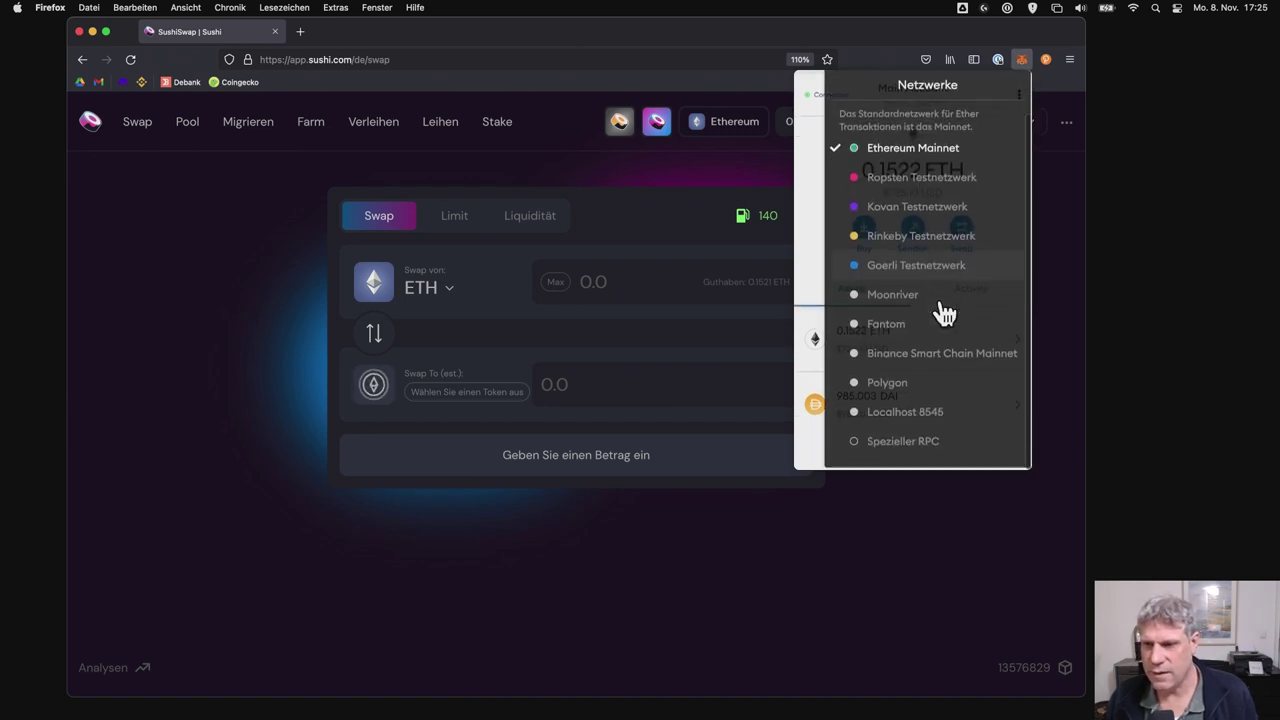
left_click(941, 298)
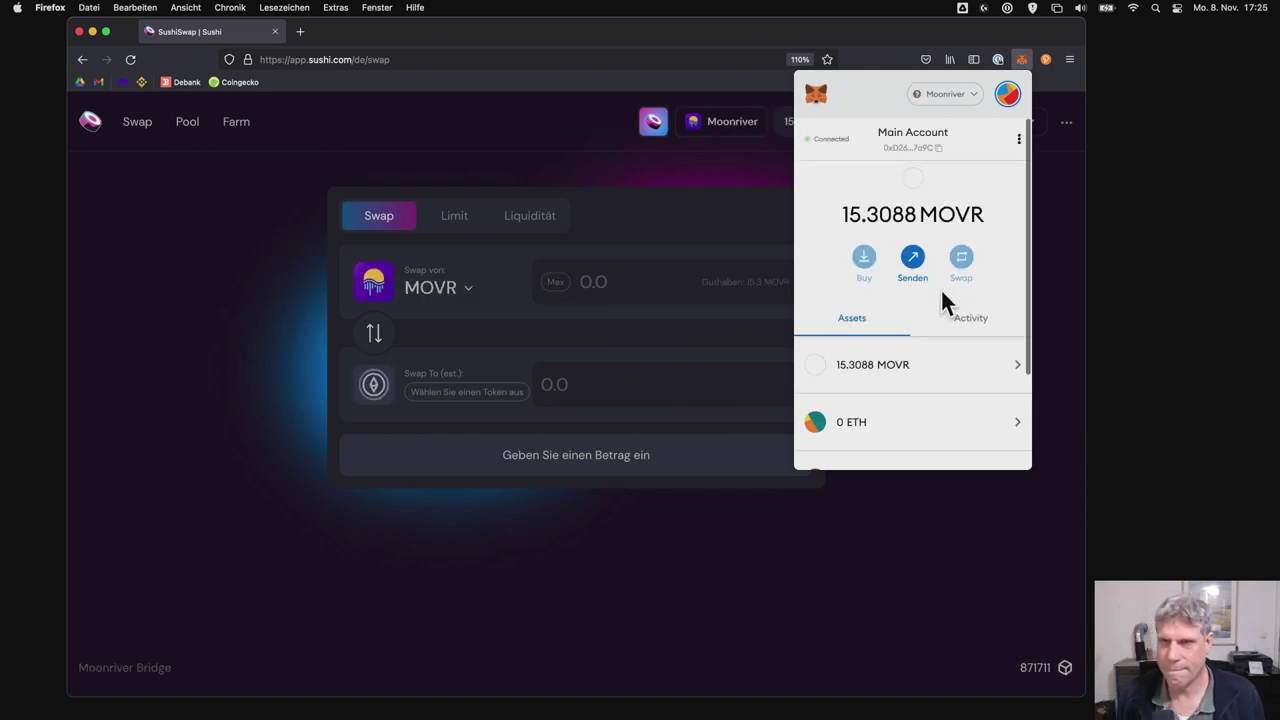
left_click(1044, 224)
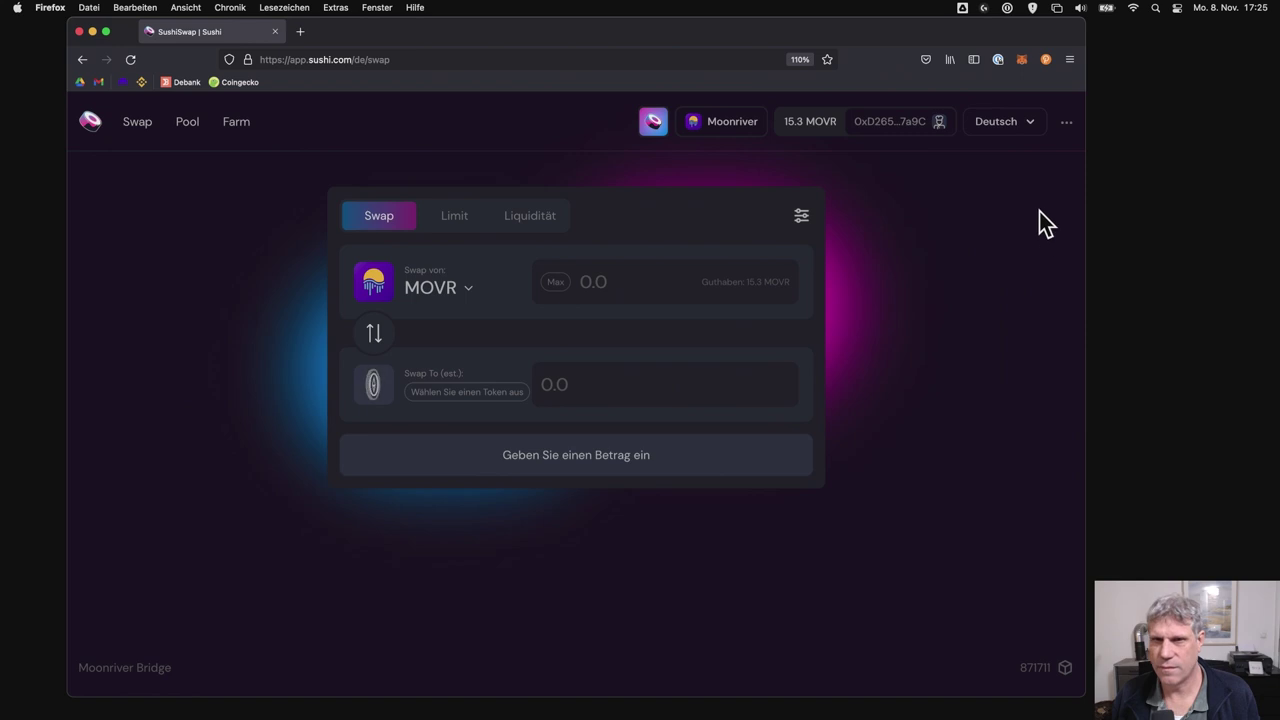
- Switch the wallet back to Ethereum Mainnet and return to the Sushi landing page
left_click(1016, 56)
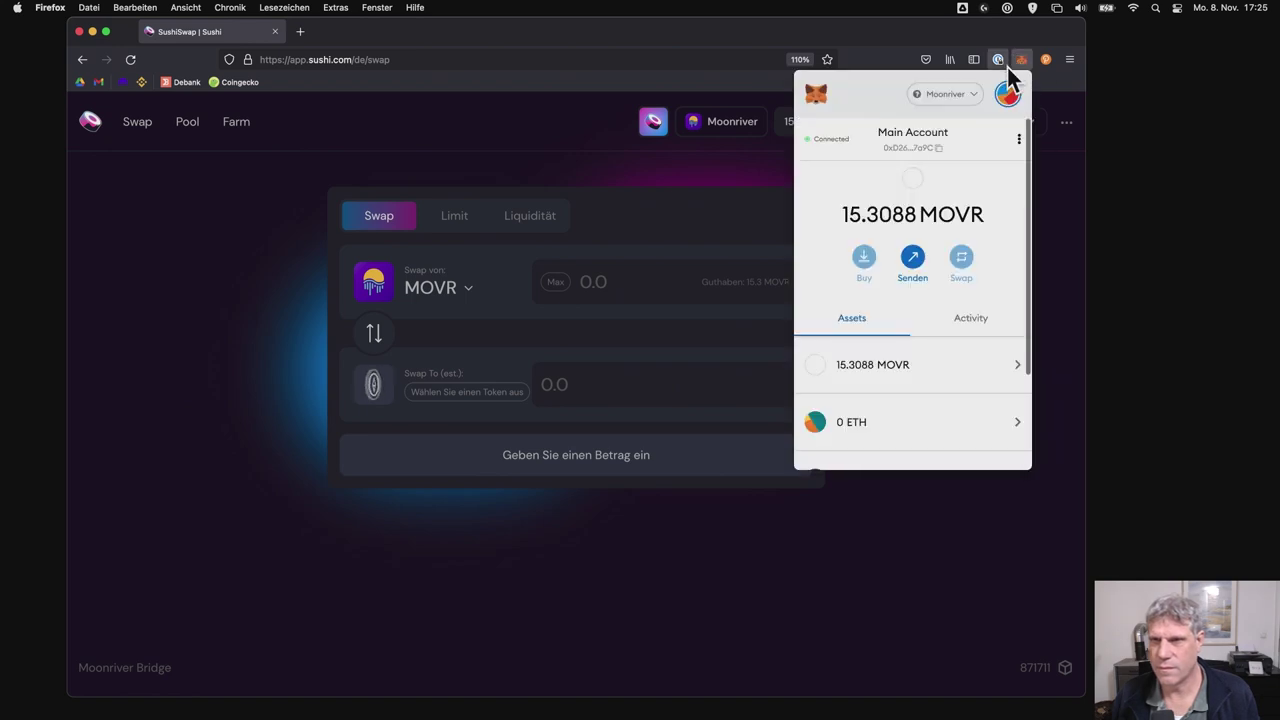
left_click(958, 97)
left_click(912, 193)
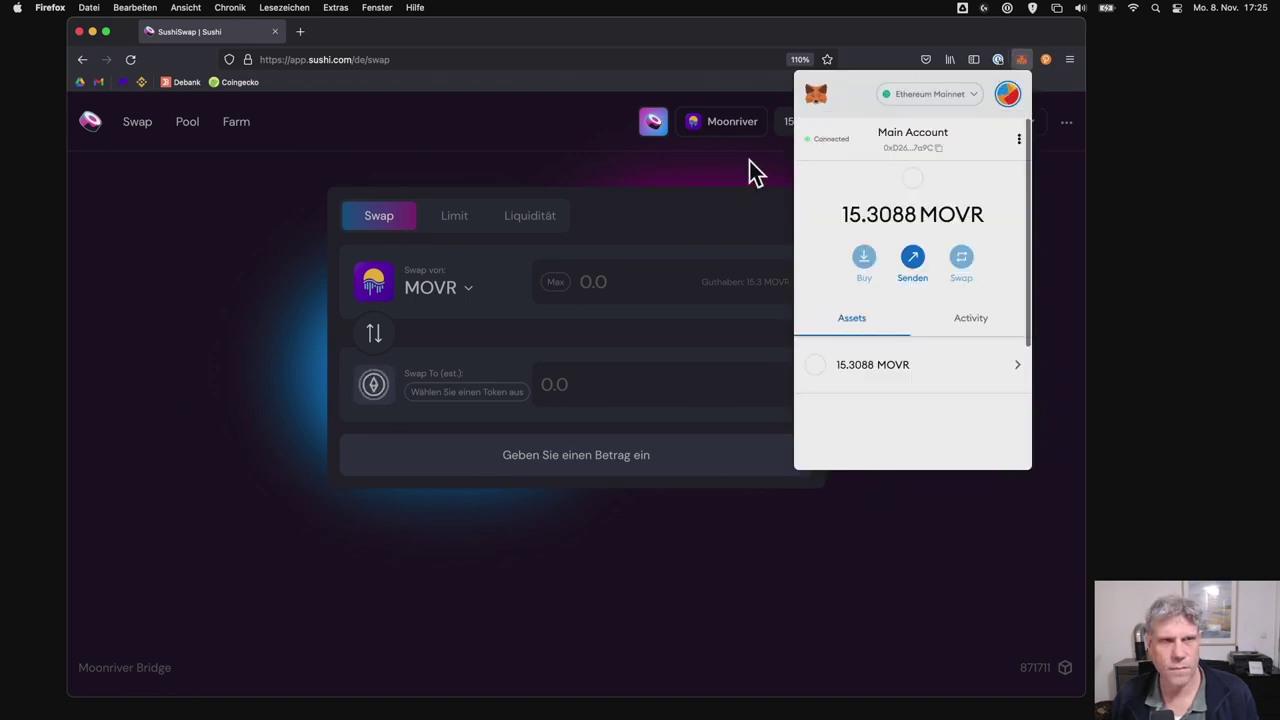
left_click(120, 200)
left_click(82, 59)
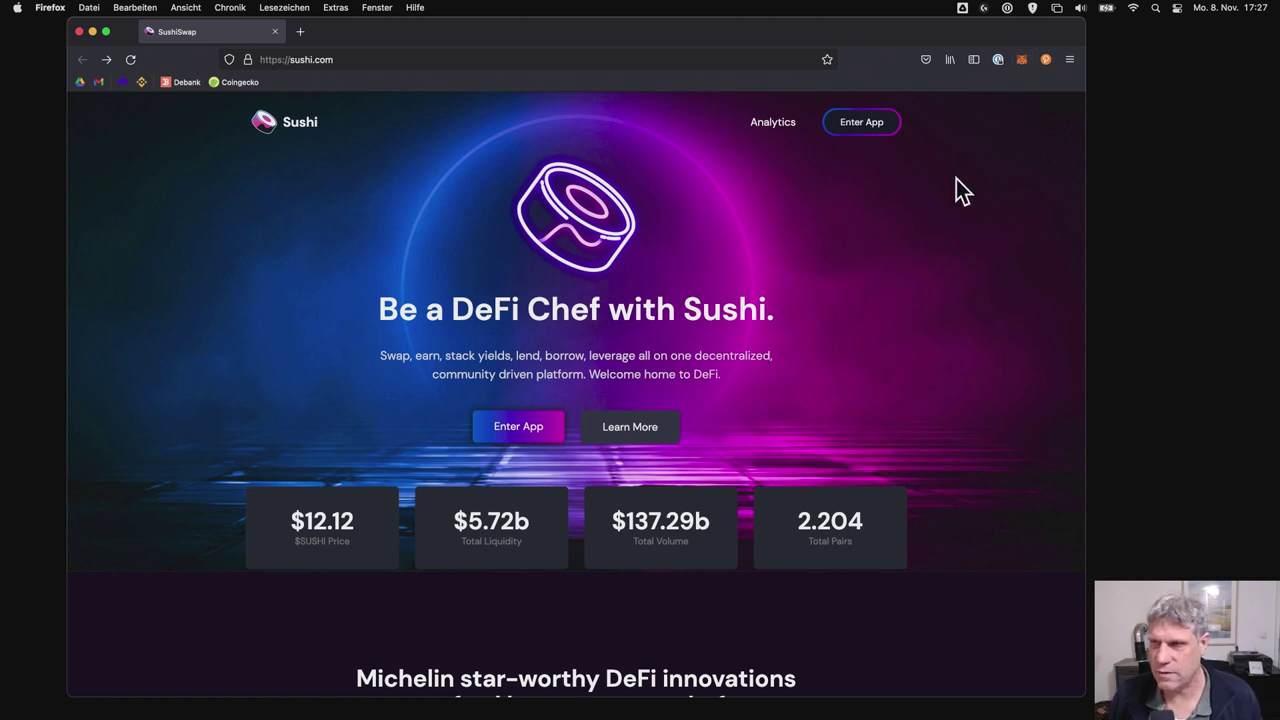
- Keep MetaMask on Moonriver and enter the SushiSwap app, which shows 15.3 MOVR available
left_click(1021, 60)
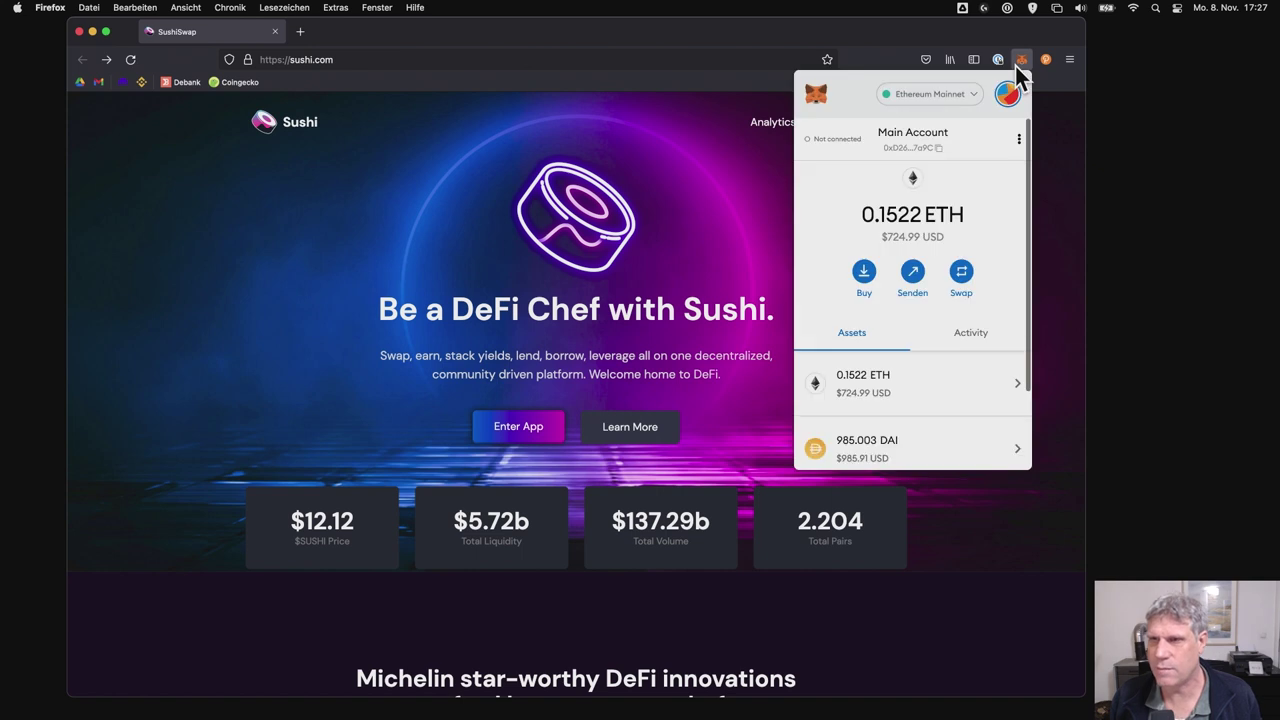
left_click(958, 101)
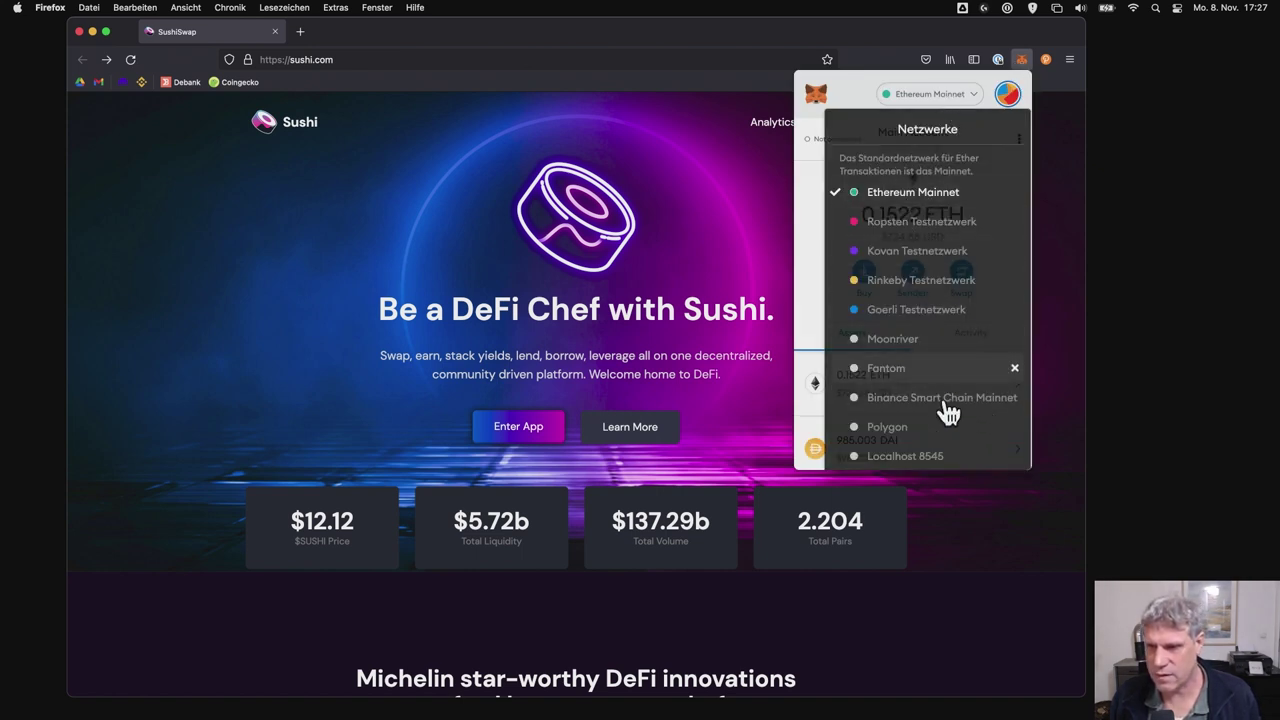
scroll(948, 420, "down", 2)
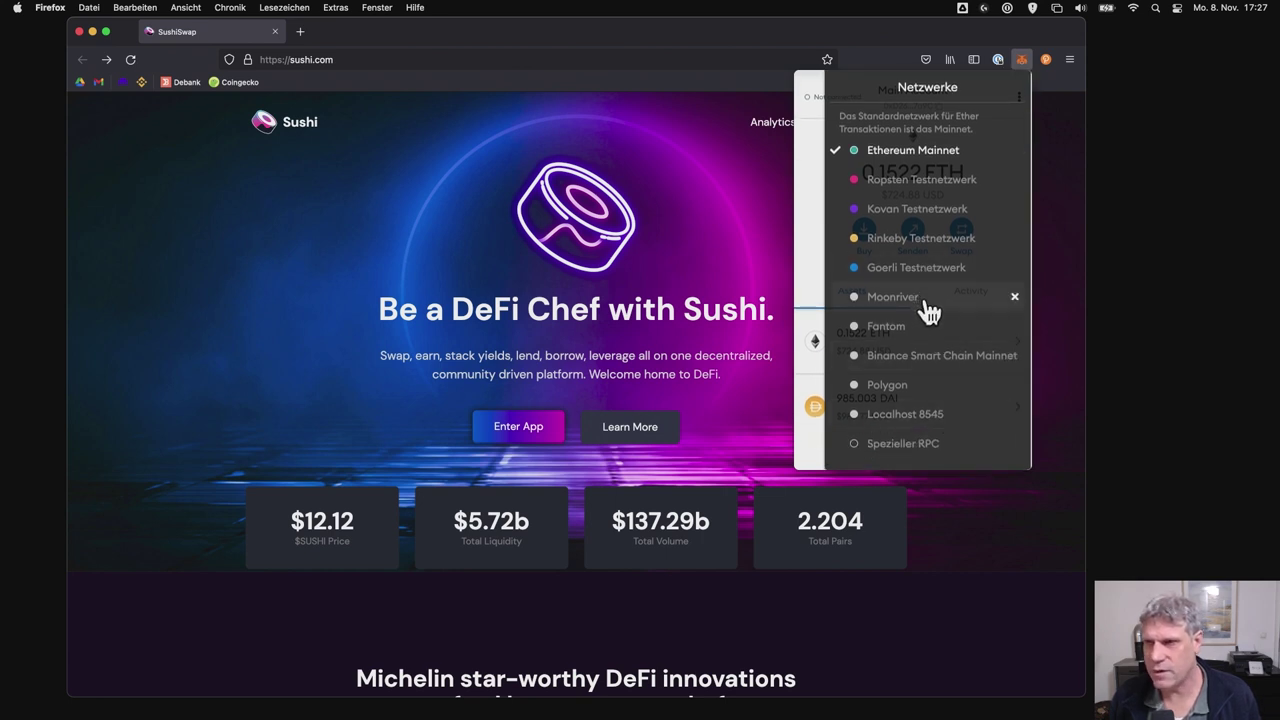
key("Escape")
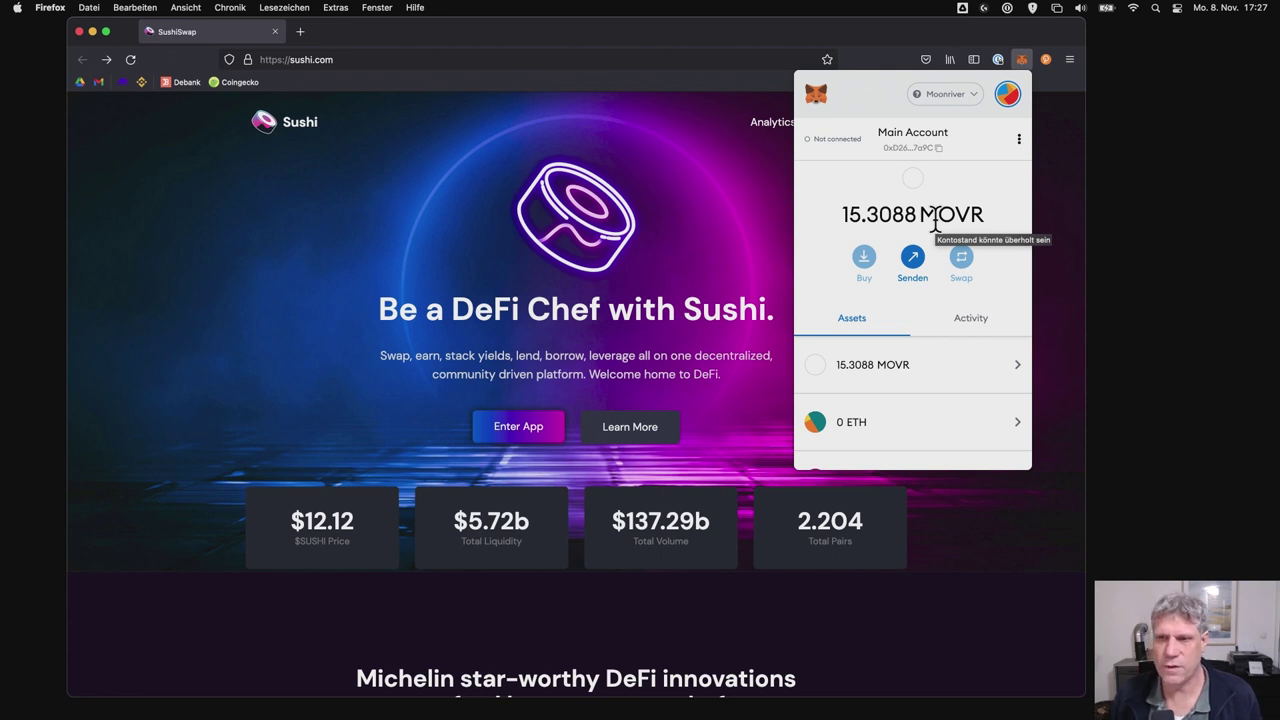
left_click(674, 283)
left_click(863, 131)
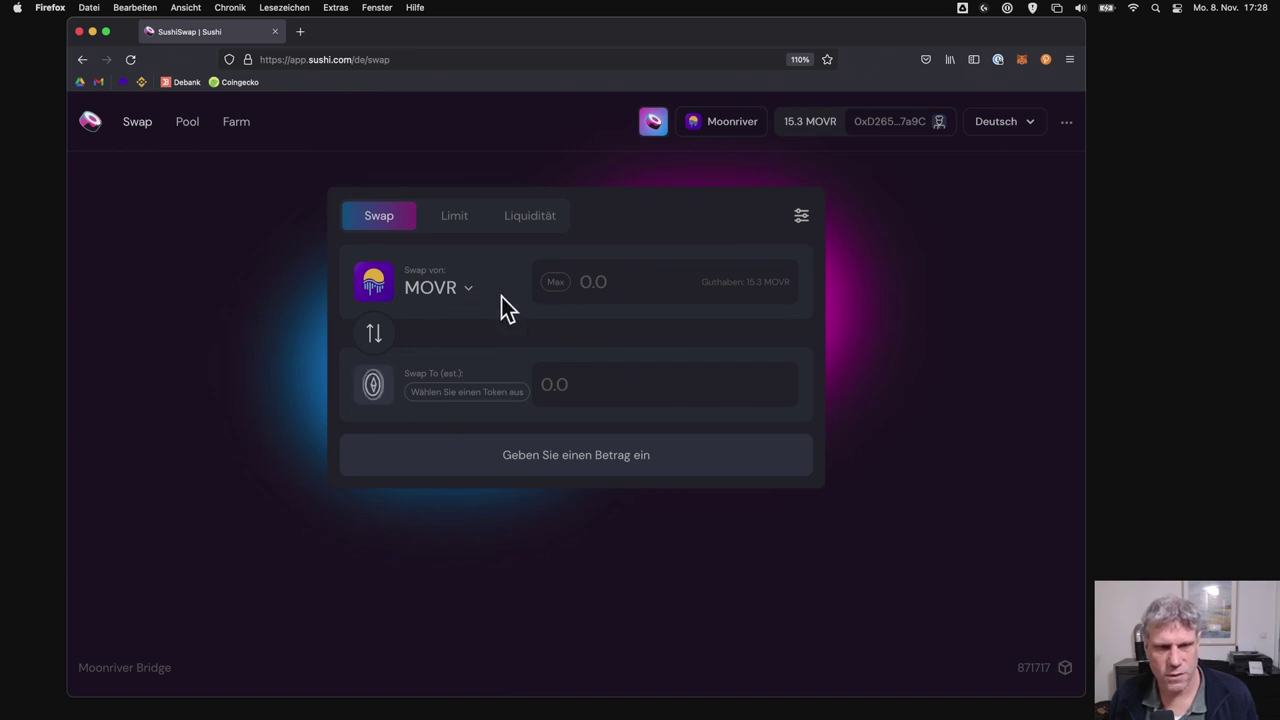
- Open SushiSwap's Farm page and scroll through the All Farms list of Moonriver pools, rewards and APRs
left_click(187, 124)
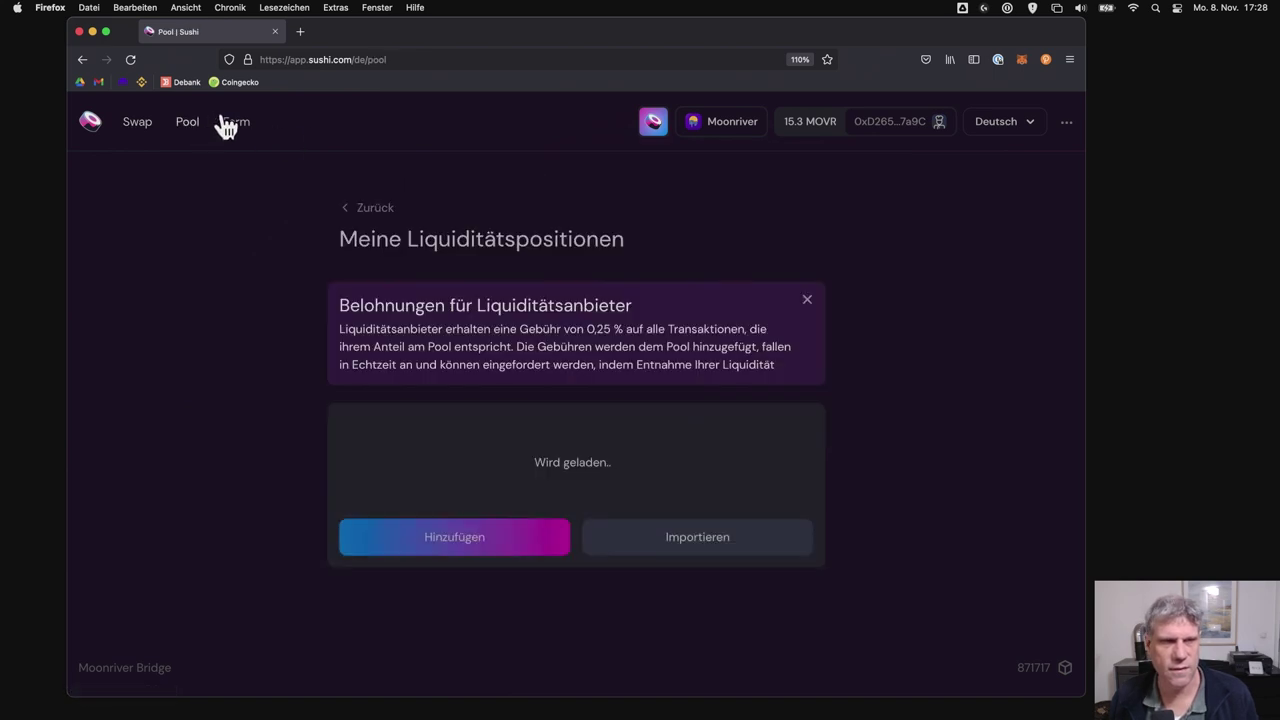
left_click(232, 123)
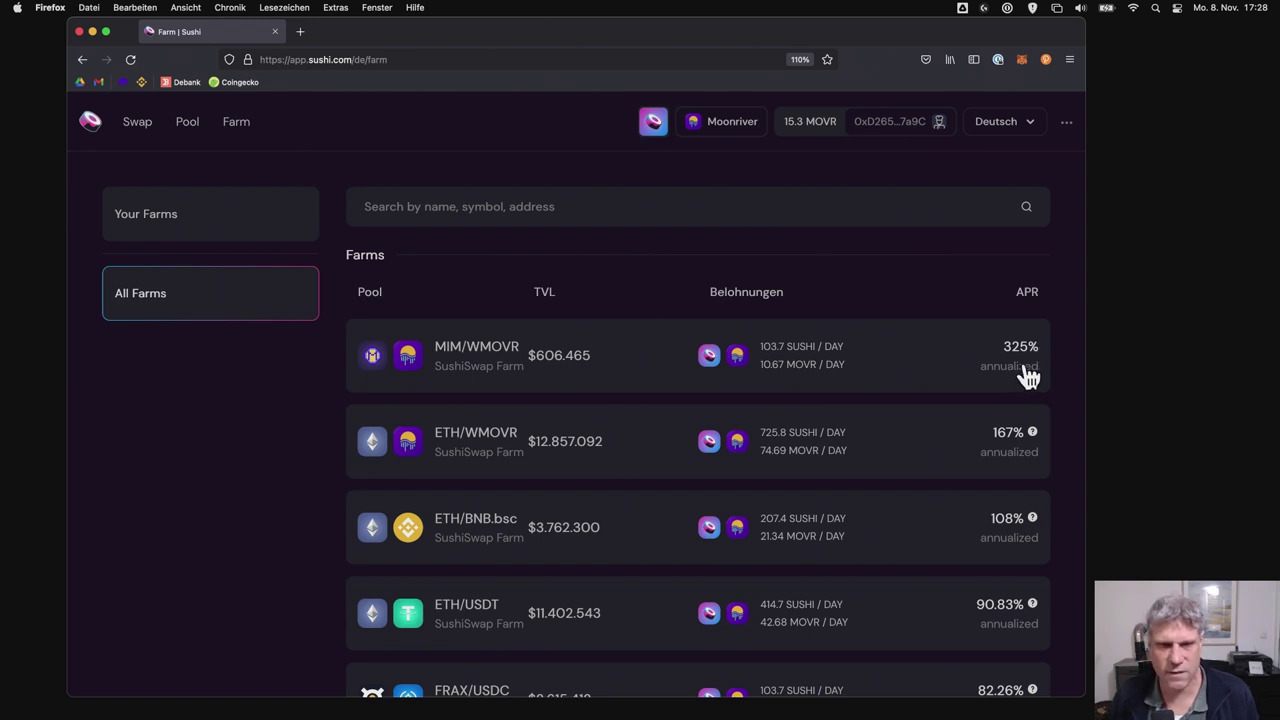
scroll(642, 512, "down", 2)
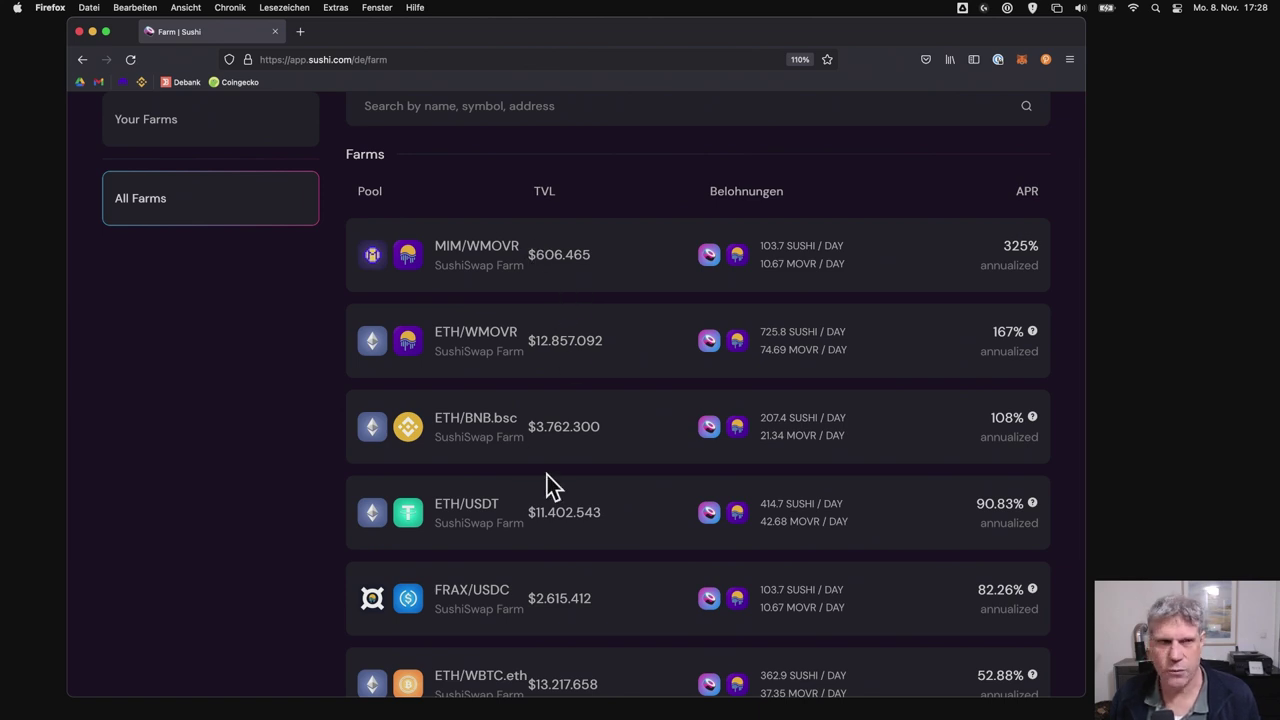
scroll(550, 480, "up", 1)
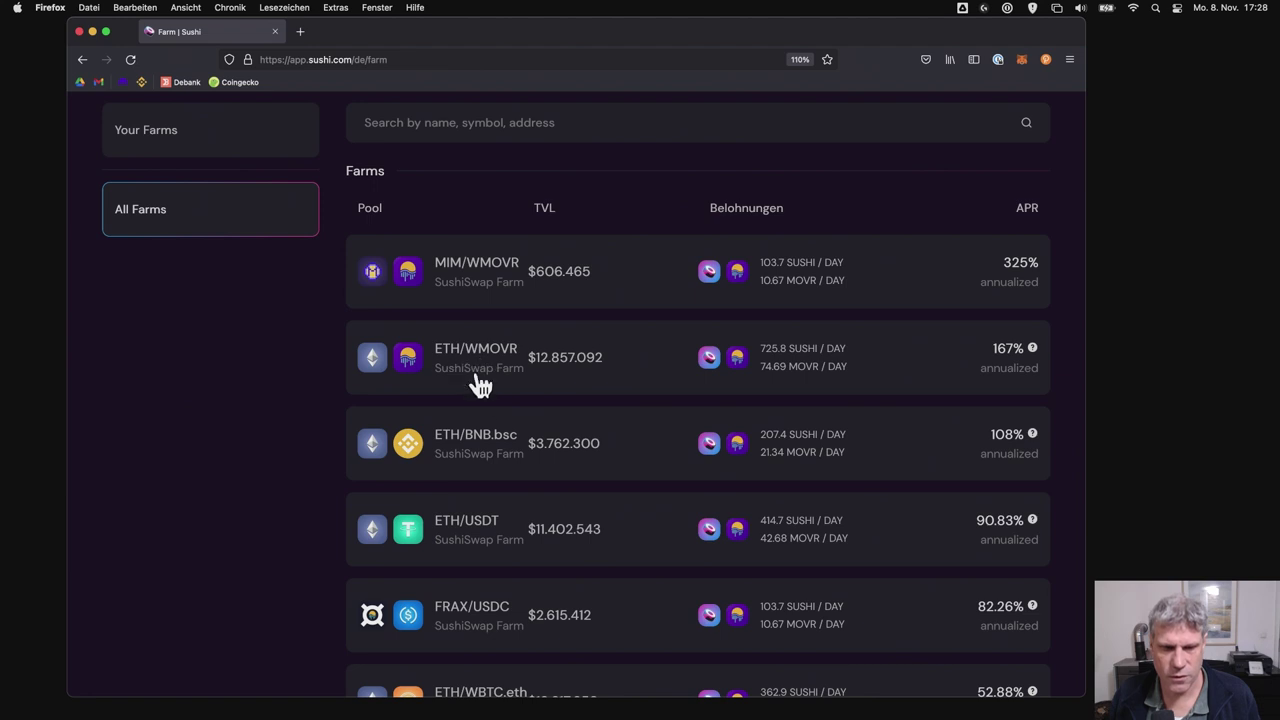
scroll(515, 460, "down", 2)
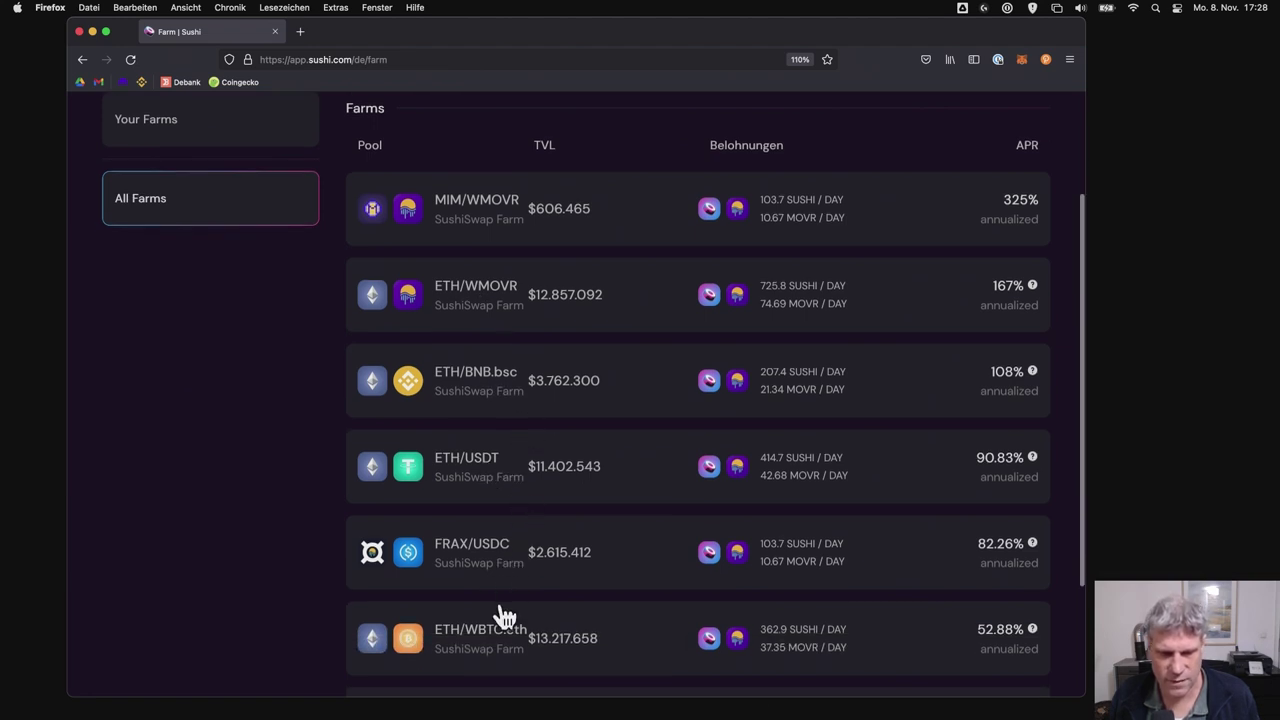
scroll(515, 620, "down", 3)
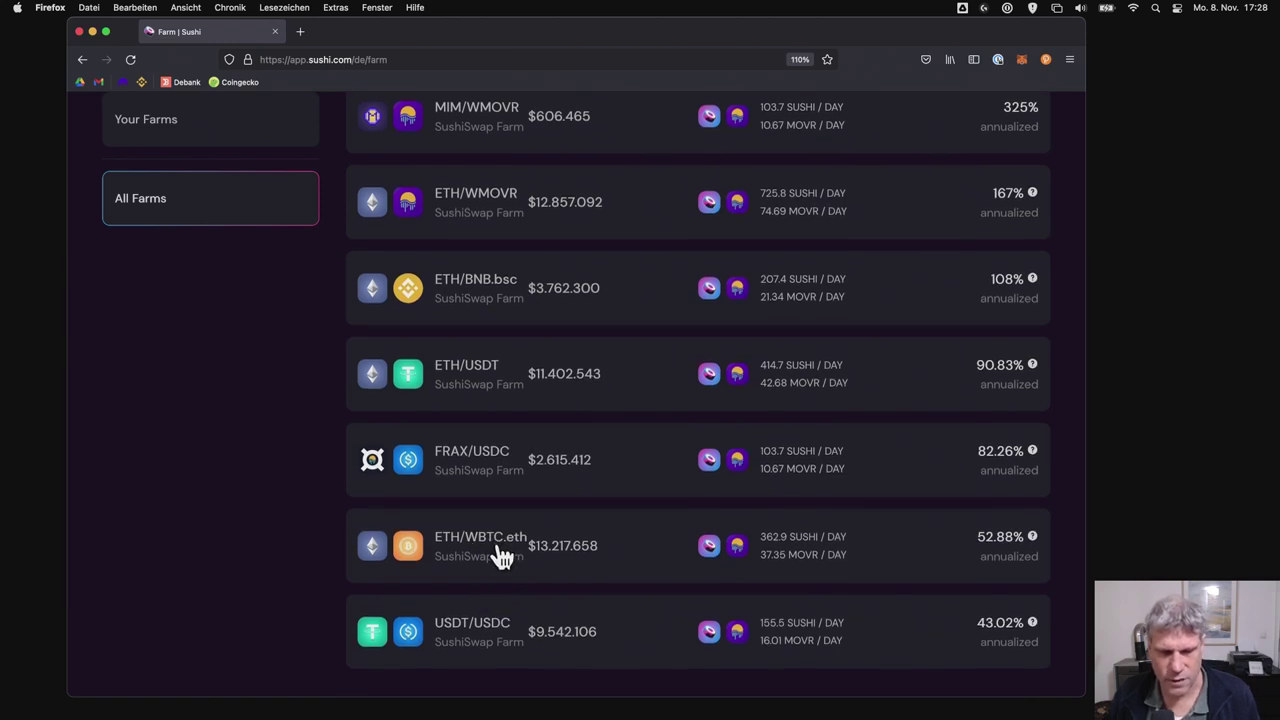
scroll(500, 558, "down", 2)
- Scroll up to the Polkadot.js crowdloan contribution form holding a 5.0000 DOT contribution
scroll(502, 560, "up", 7)
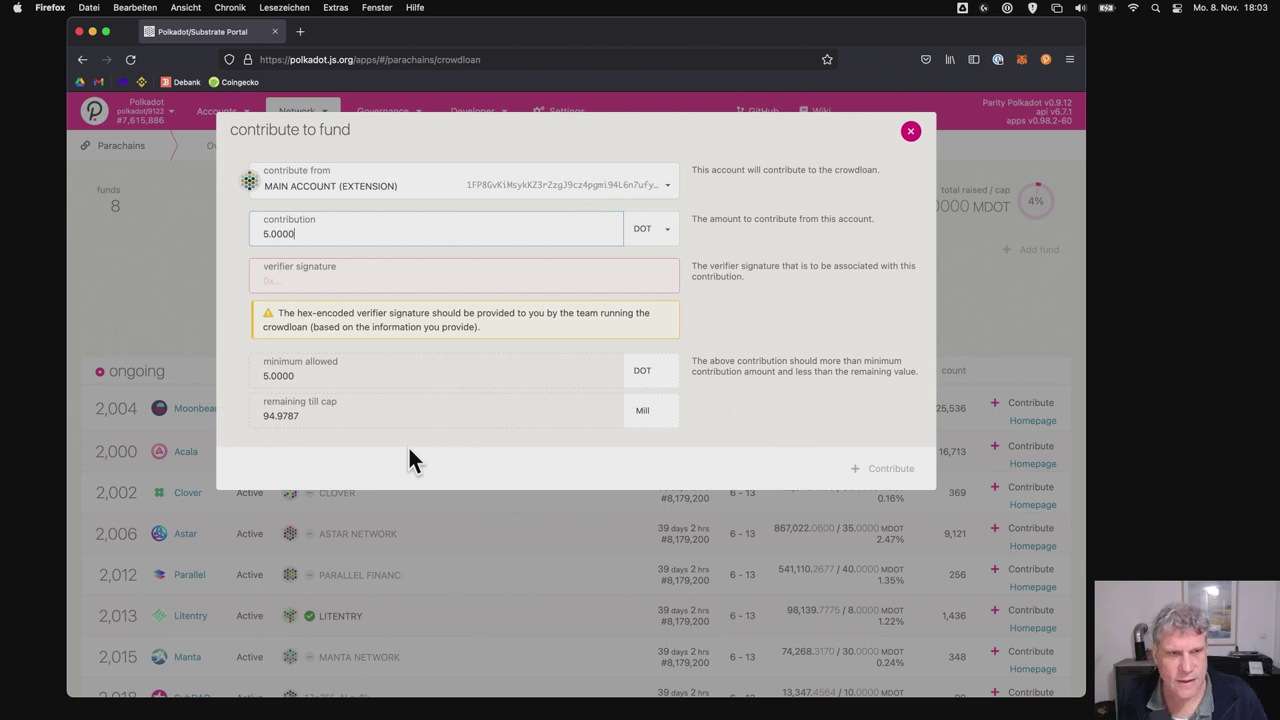
- Focus the blank verifier signature field, then dismiss the contribute-to-fund dialog
left_click(280, 277)
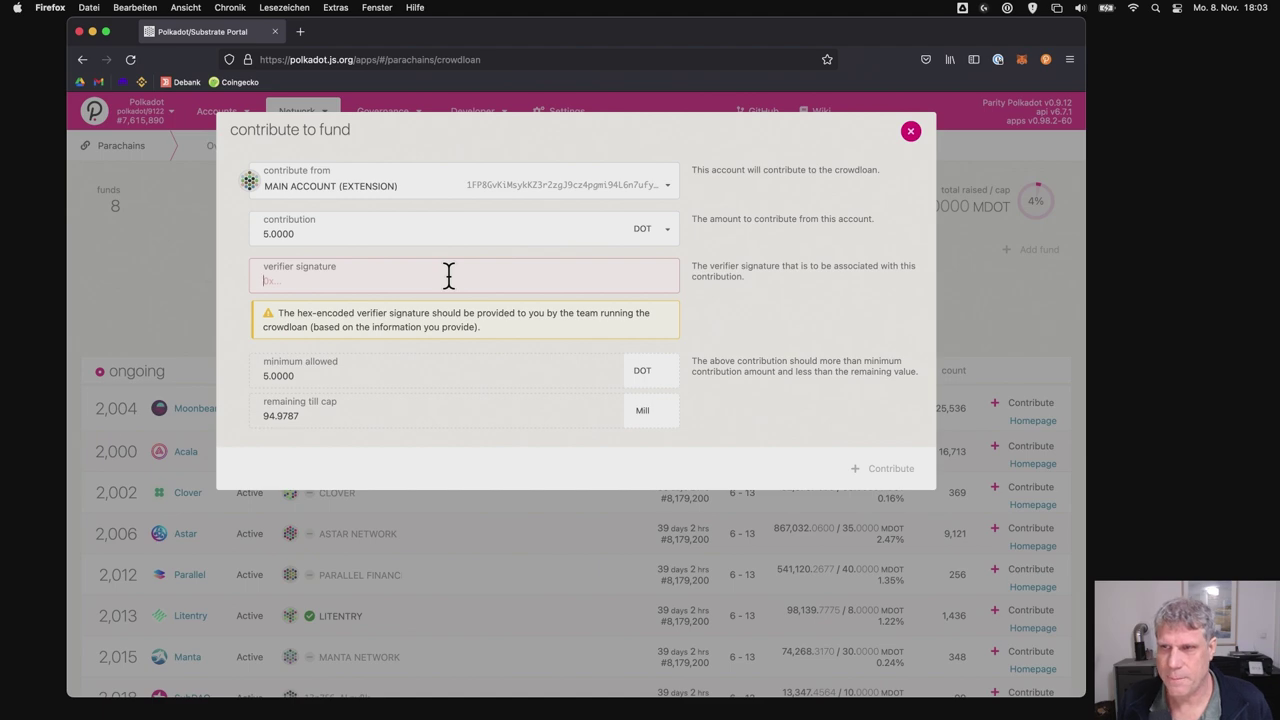
left_click(910, 132)
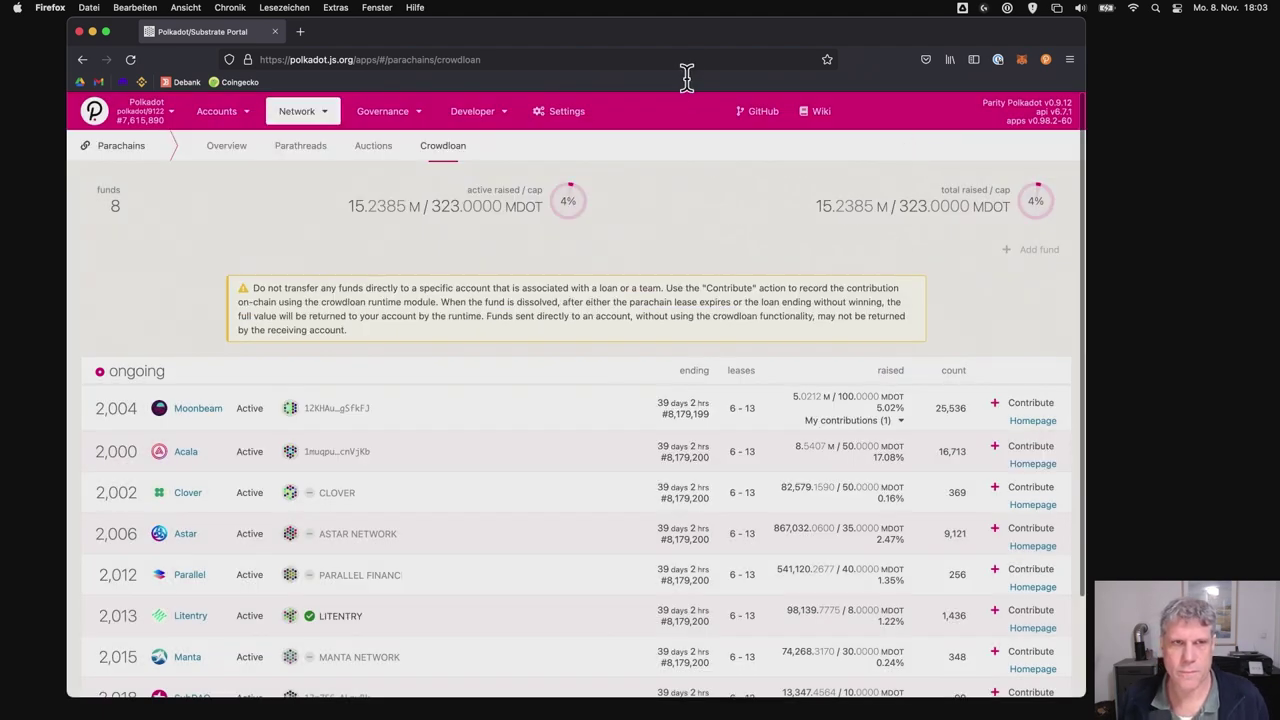
- Search 'crowdloan moonbe' in the address bar and load the crowdloan.moonbeam.foundation suggestion
left_click(686, 64)
type("crowdloan")
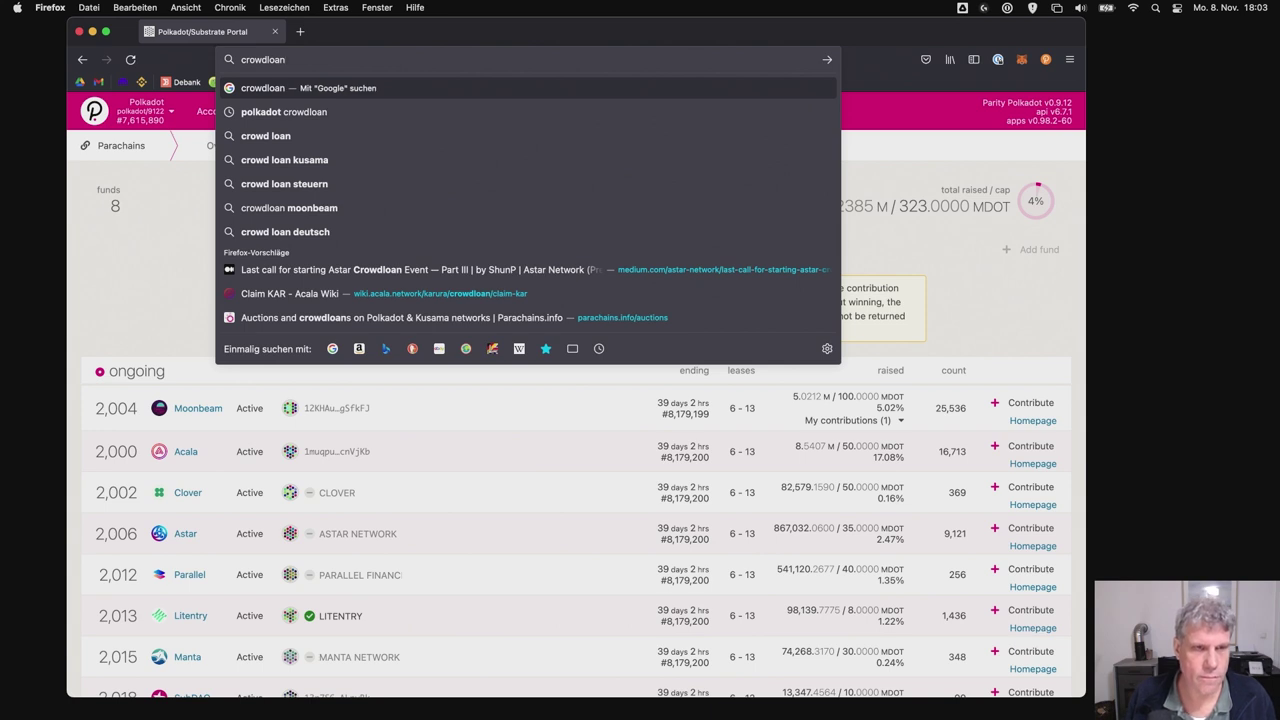
type(" moonbe")
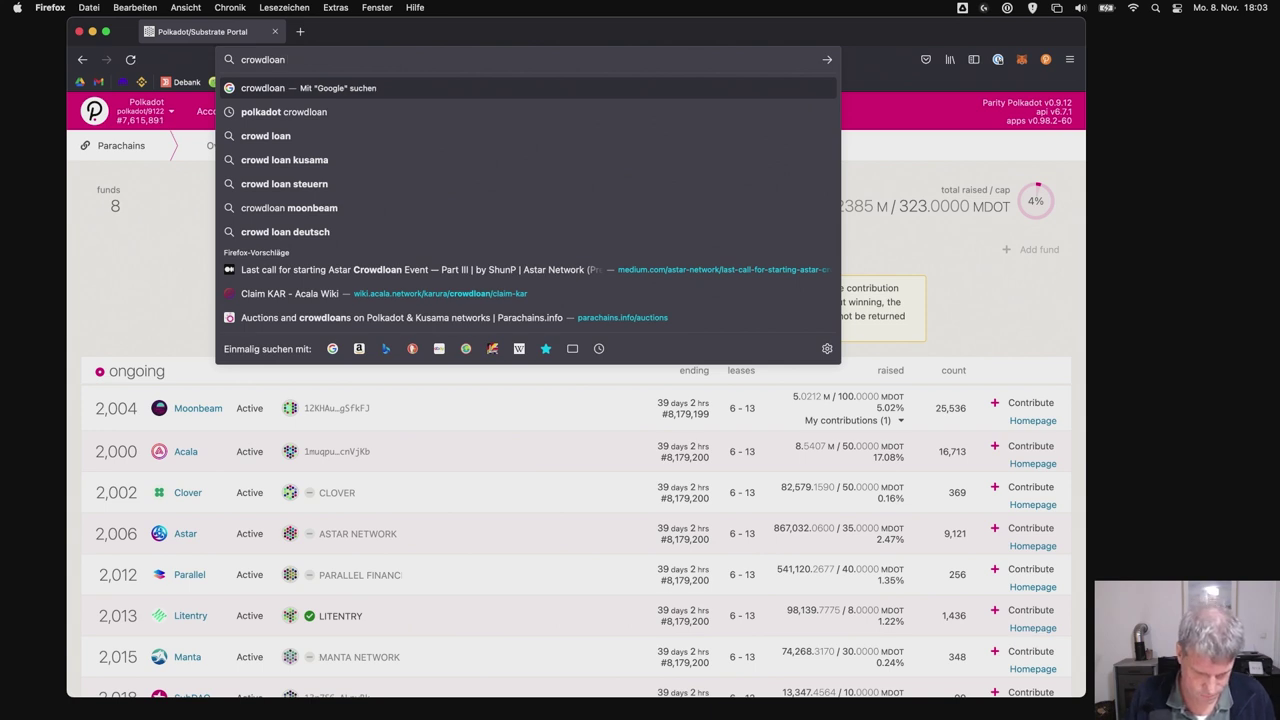
key("Down")
key("Down")
key("Down")
key("Down")
key("Down")
key("Down")
key("Down")
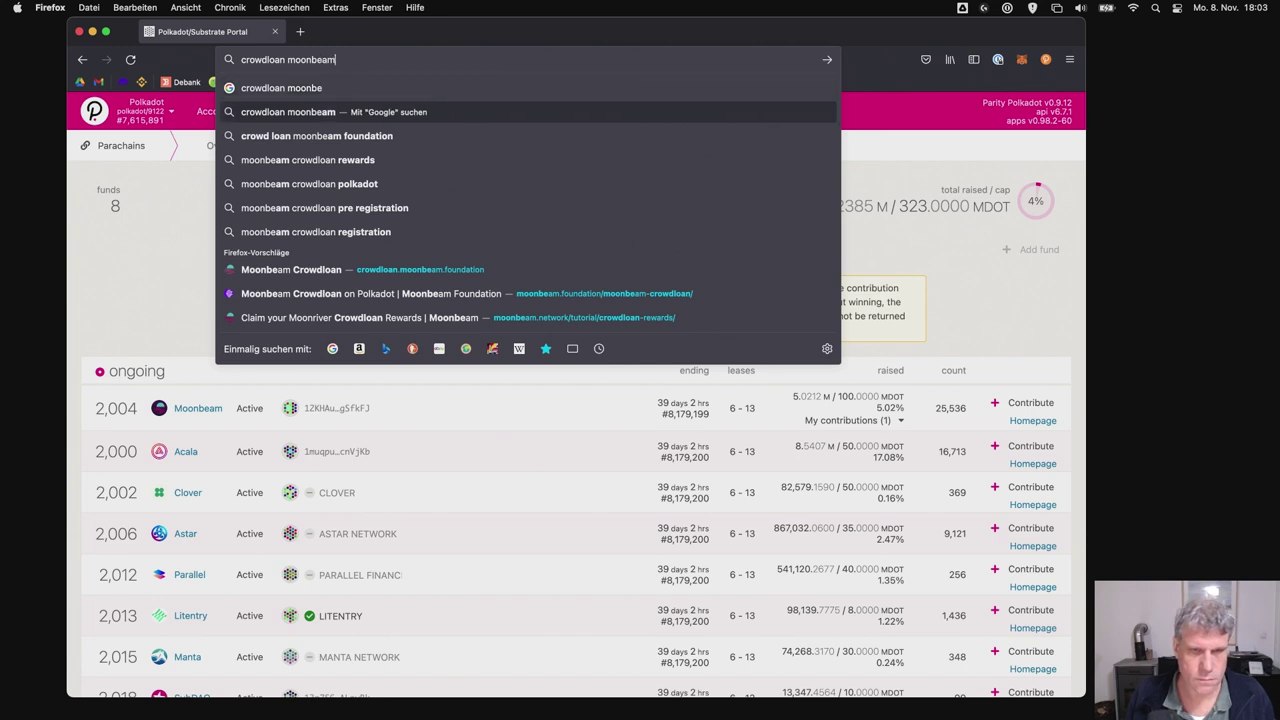
key("Return")
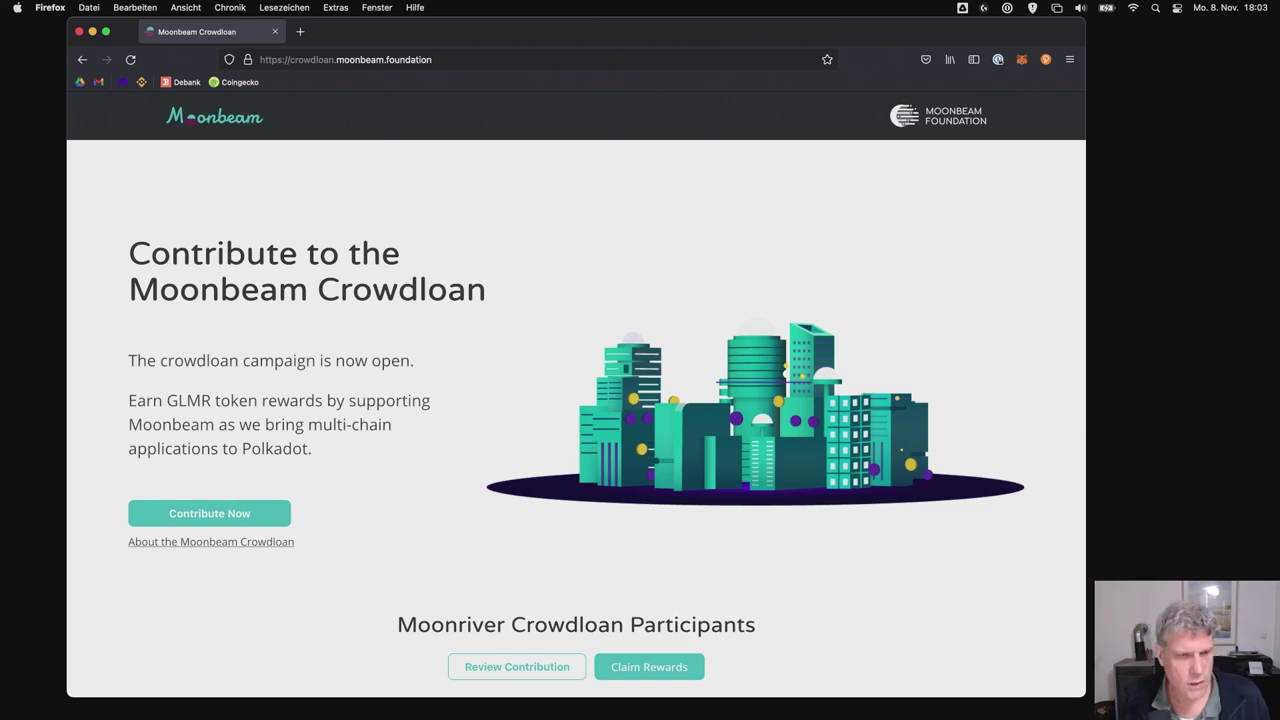
- Begin the Moonbeam contribution wizard with Contribute Now and Start, then connect the Polkadot{.js} extension
left_click(229, 514)
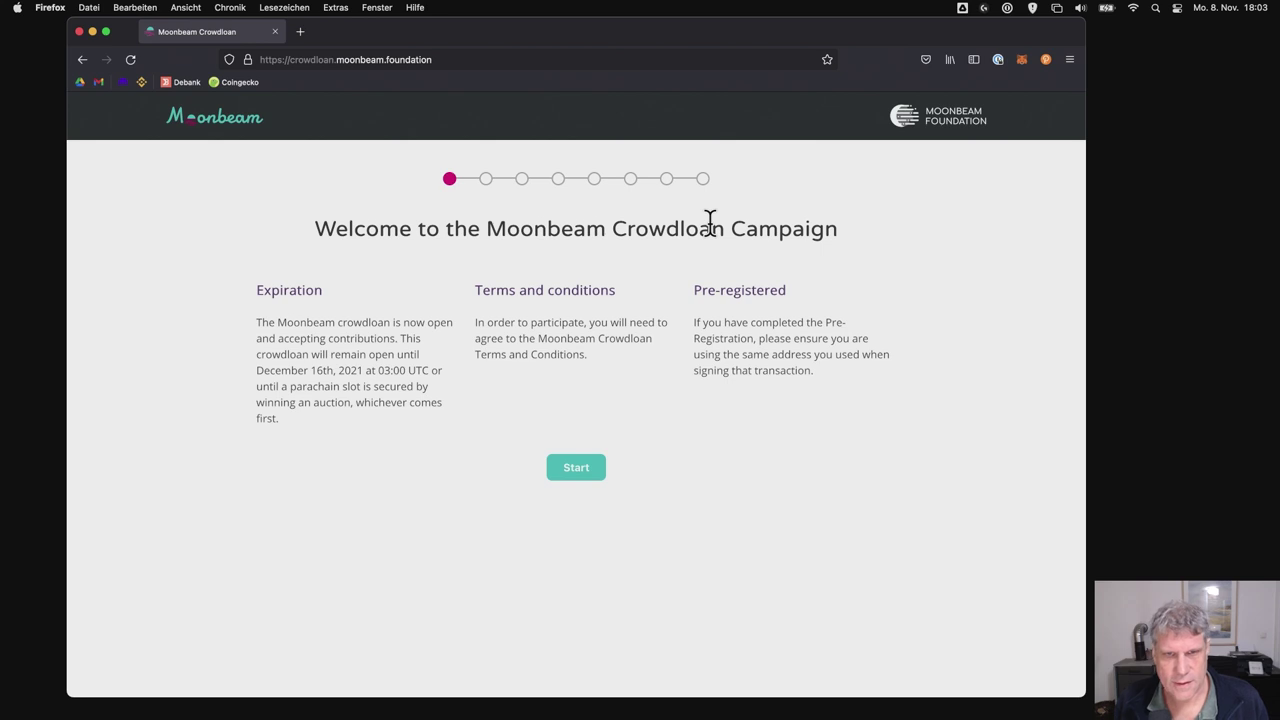
left_click(578, 470)
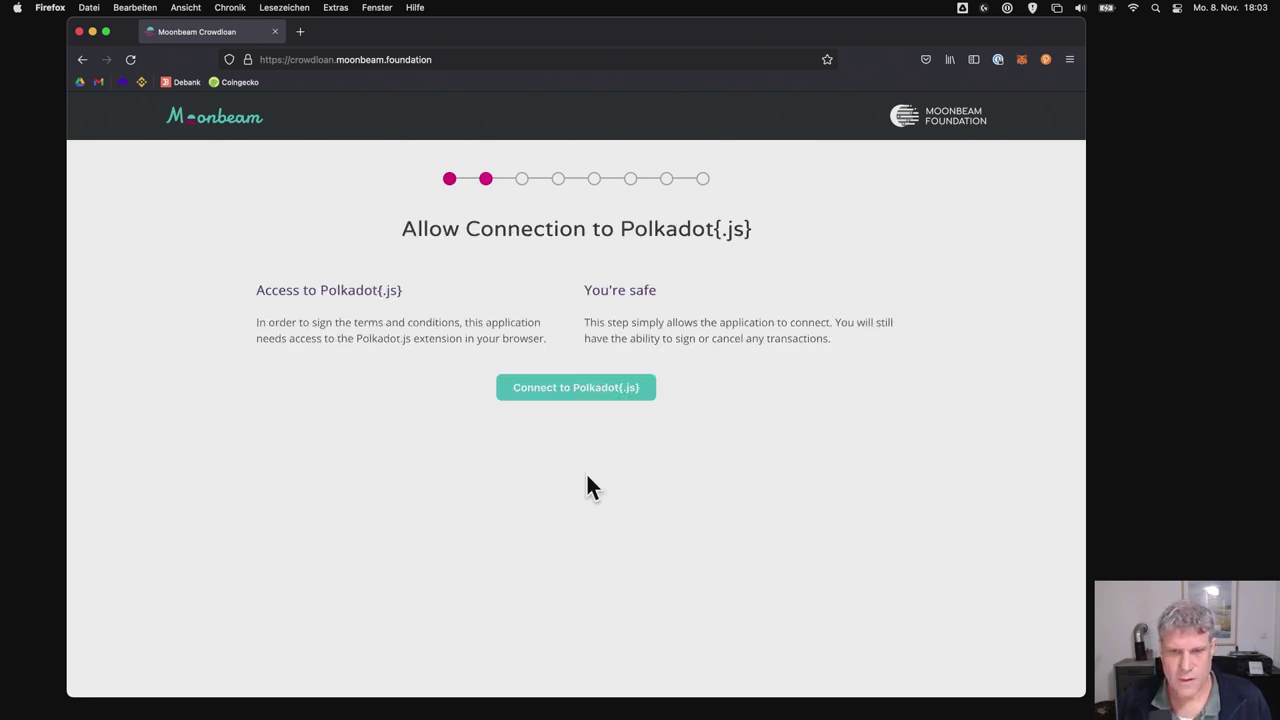
left_click(590, 390)
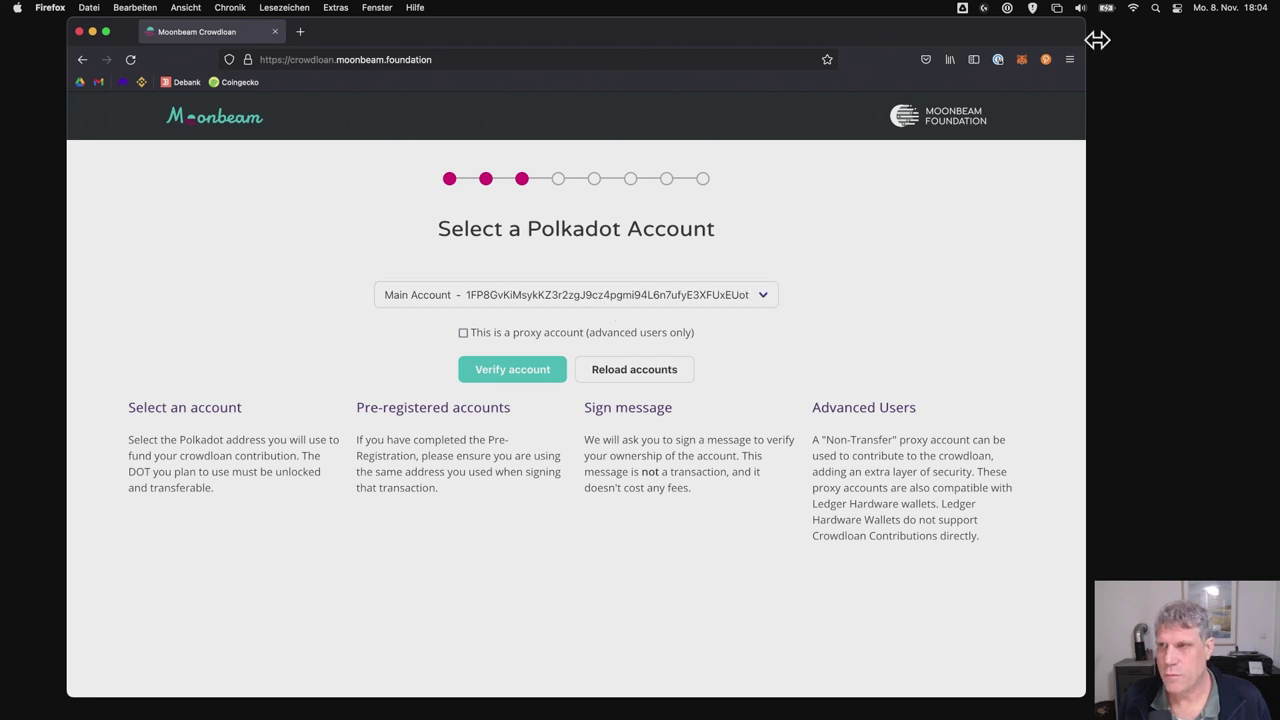
left_click(1050, 58)
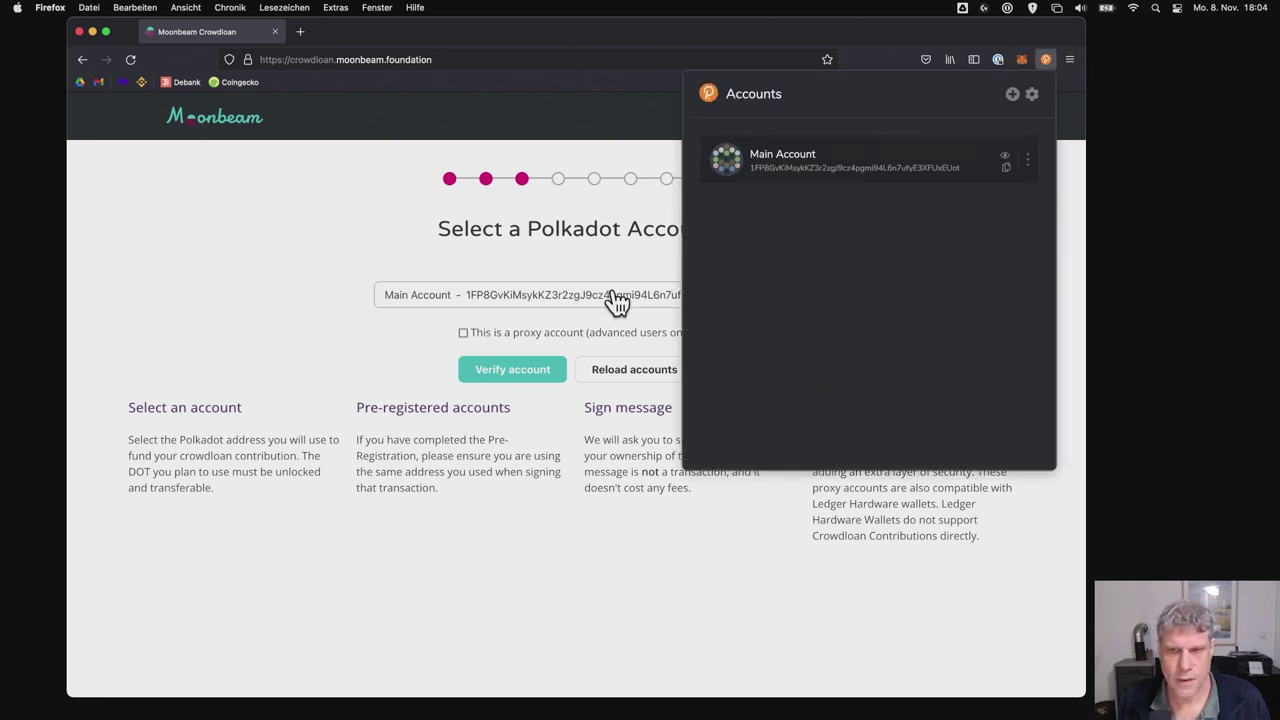
left_click(1027, 160)
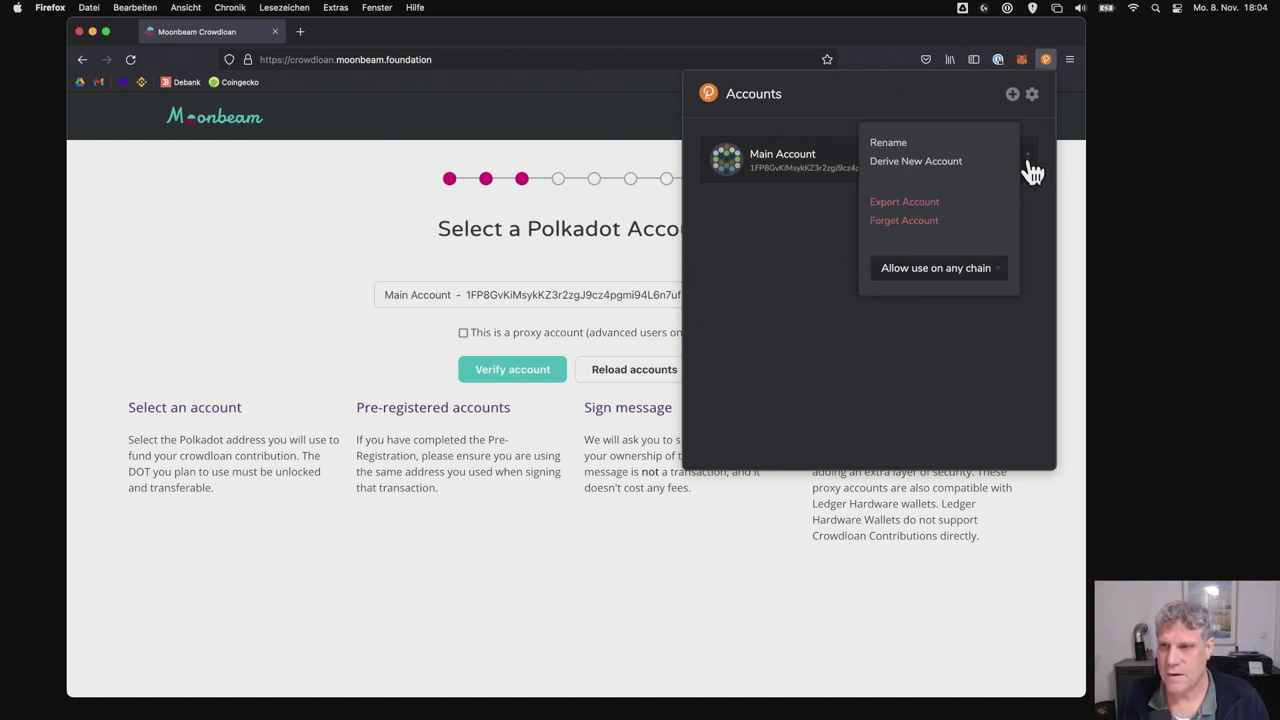
left_click(950, 286)
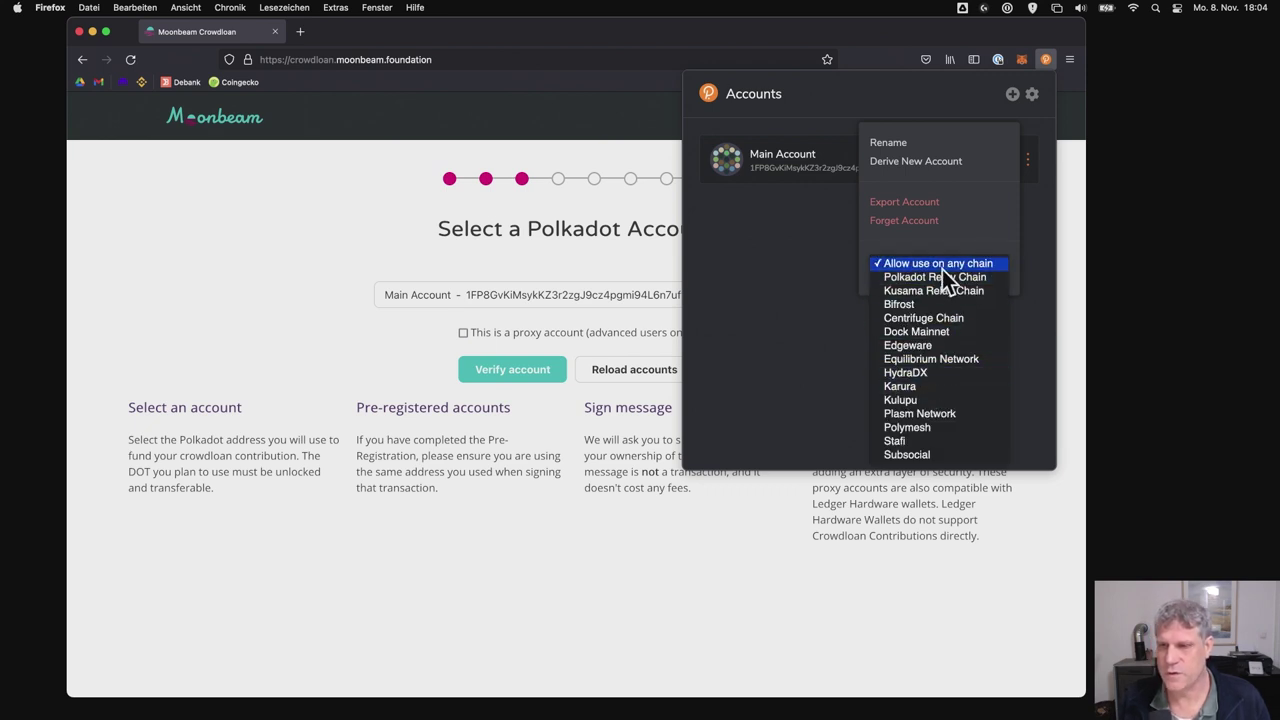
left_click(807, 292)
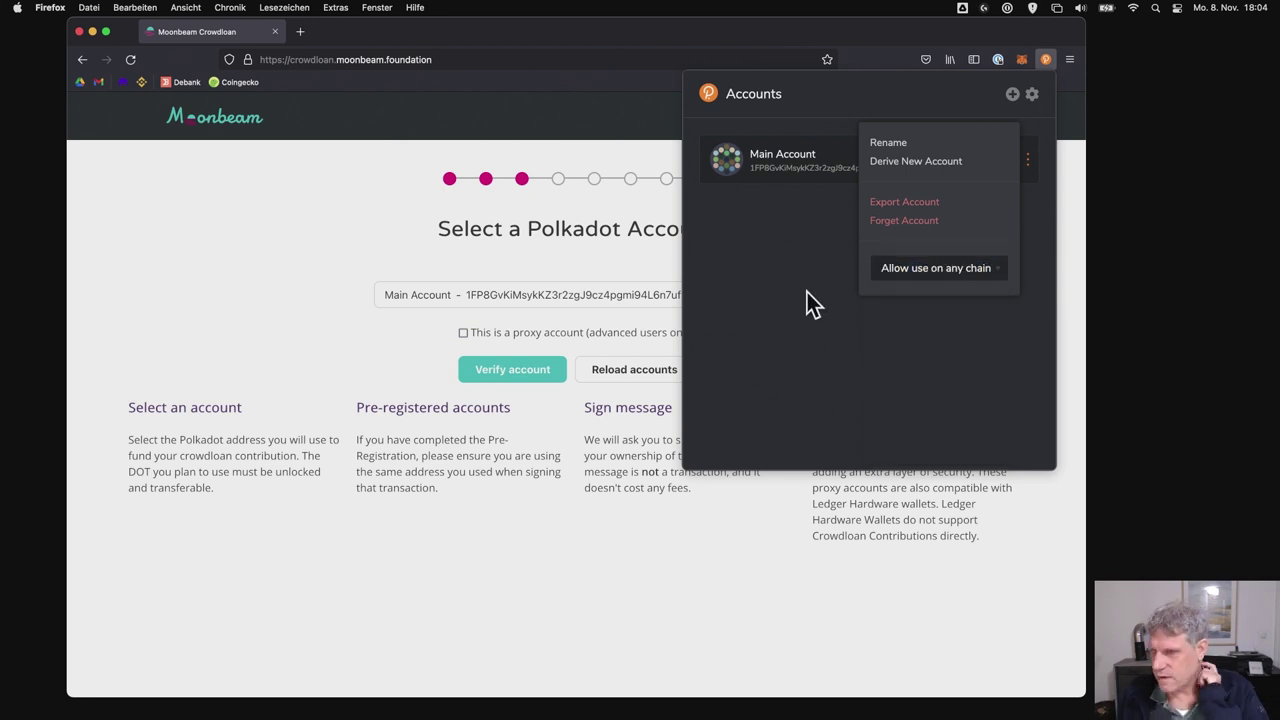
left_click(1047, 60)
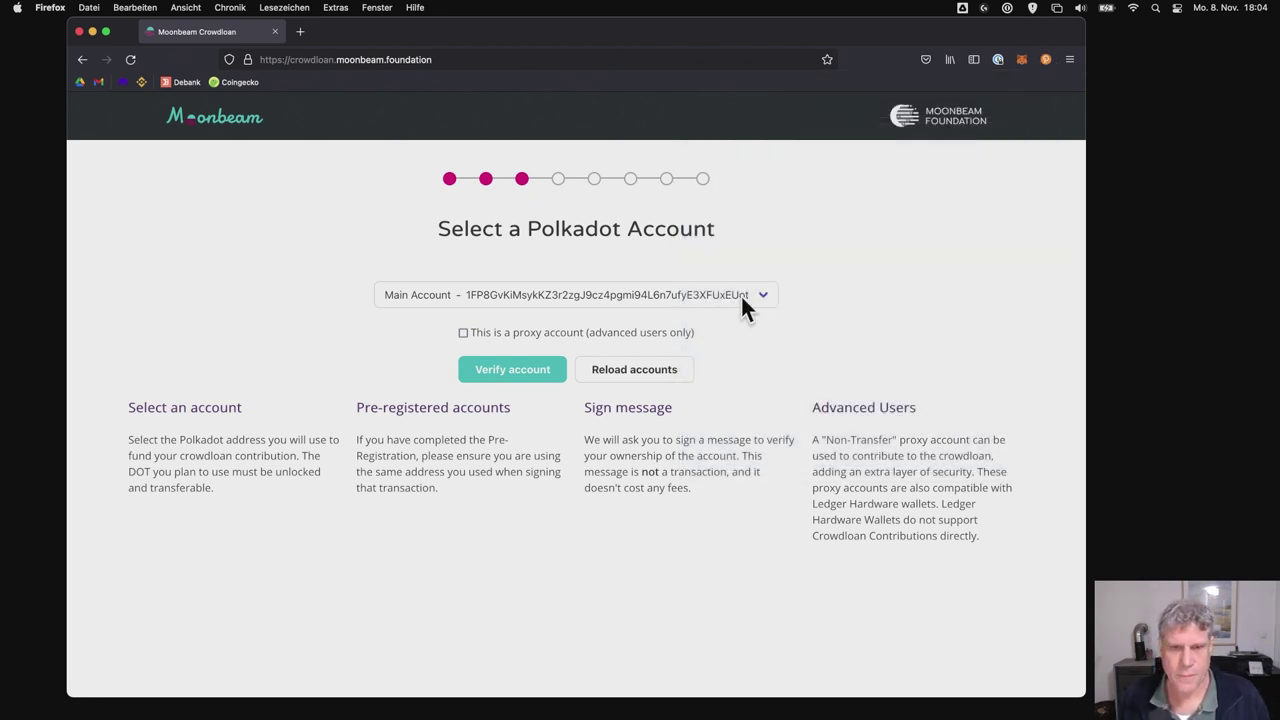
left_click(571, 300)
left_click(571, 293)
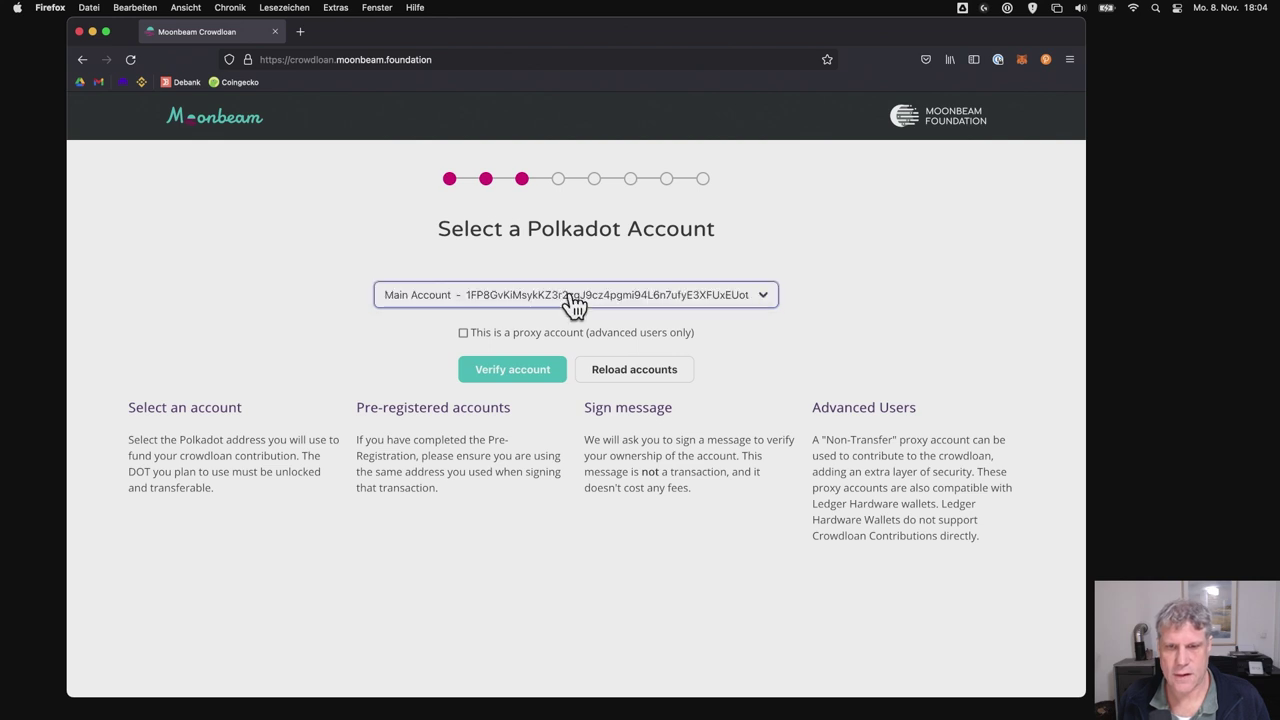
left_click(575, 303)
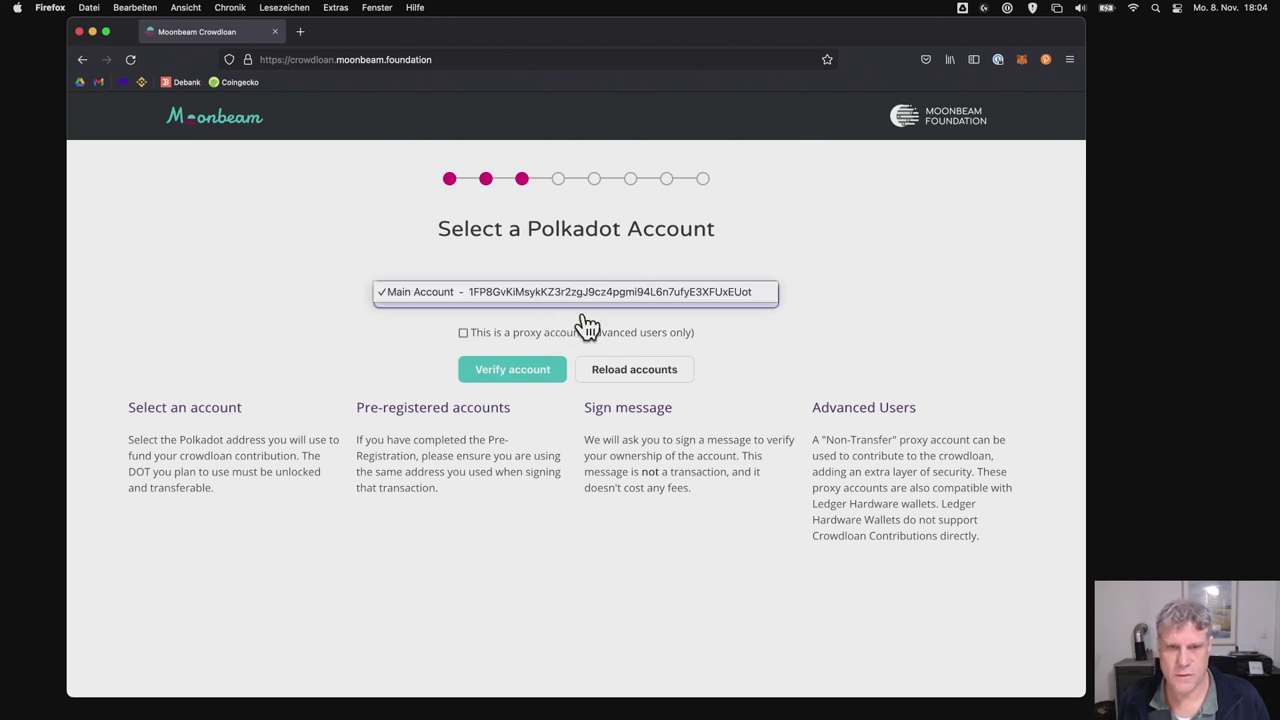
left_click(568, 295)
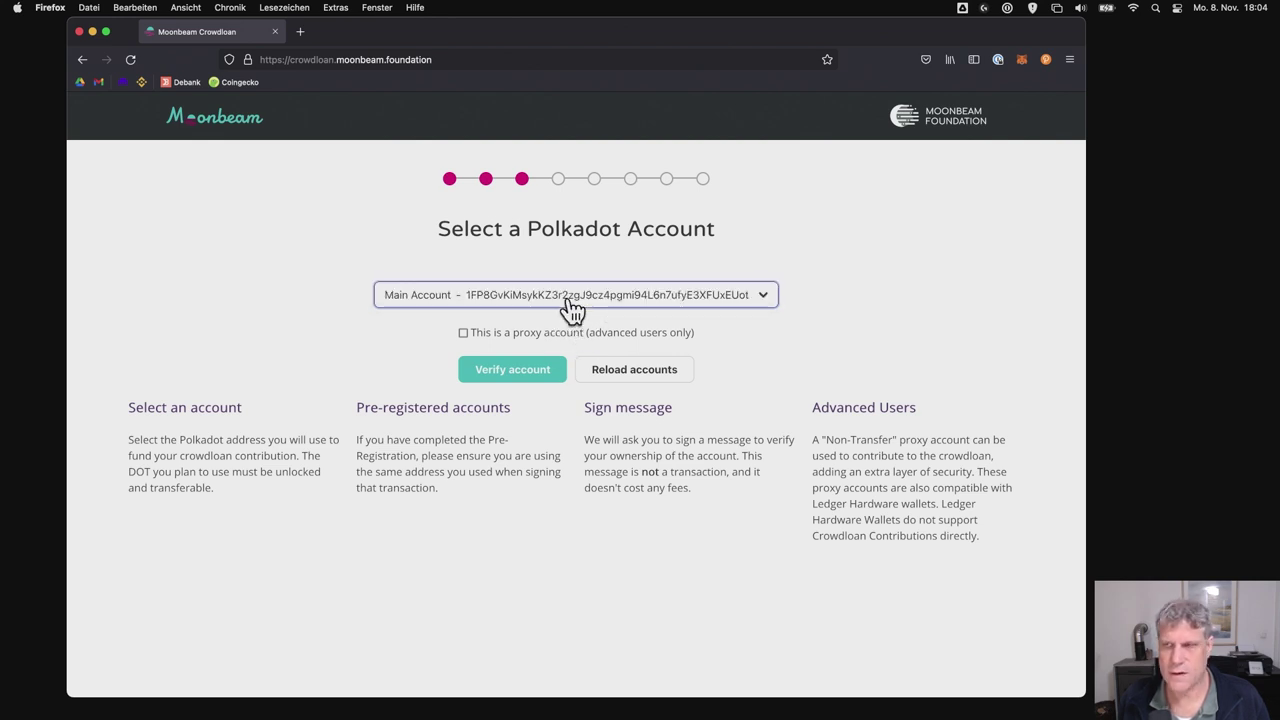
left_click(1047, 60)
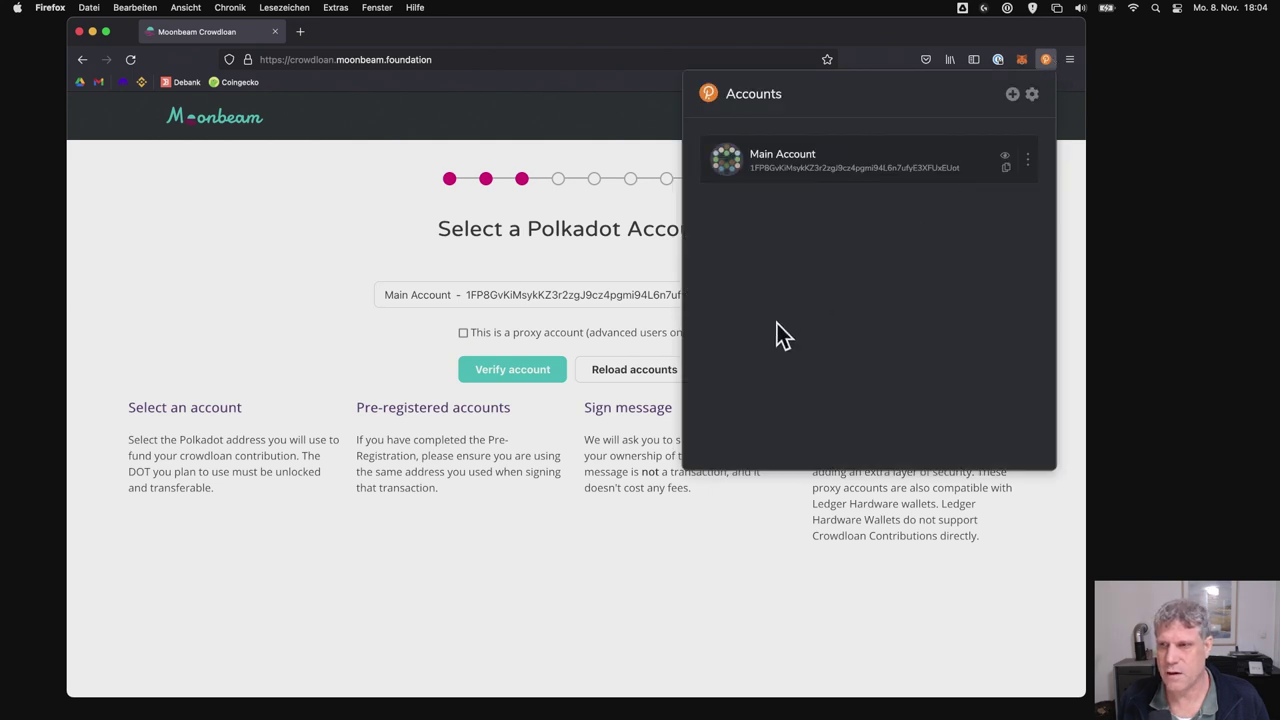
left_click(590, 300)
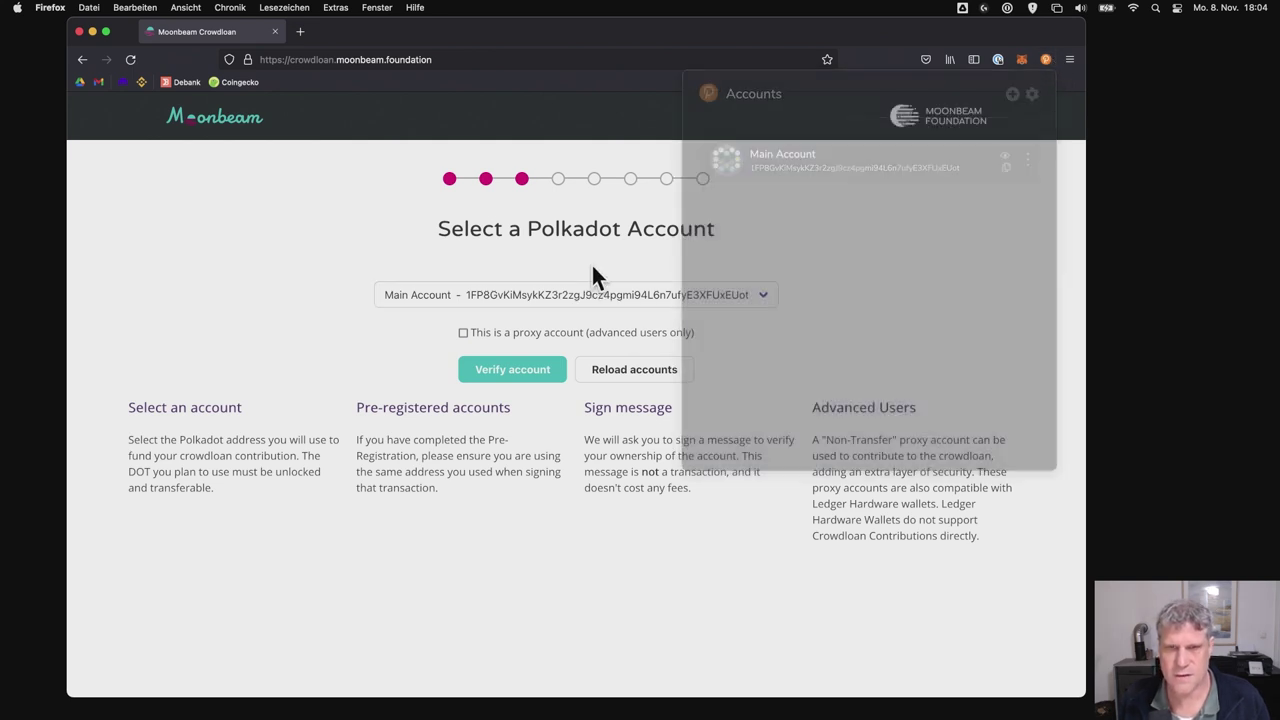
- Verify Main Account by signing the message with the account password, remembering it for 15 minutes
left_click(537, 372)
left_click(645, 458)
type("******")
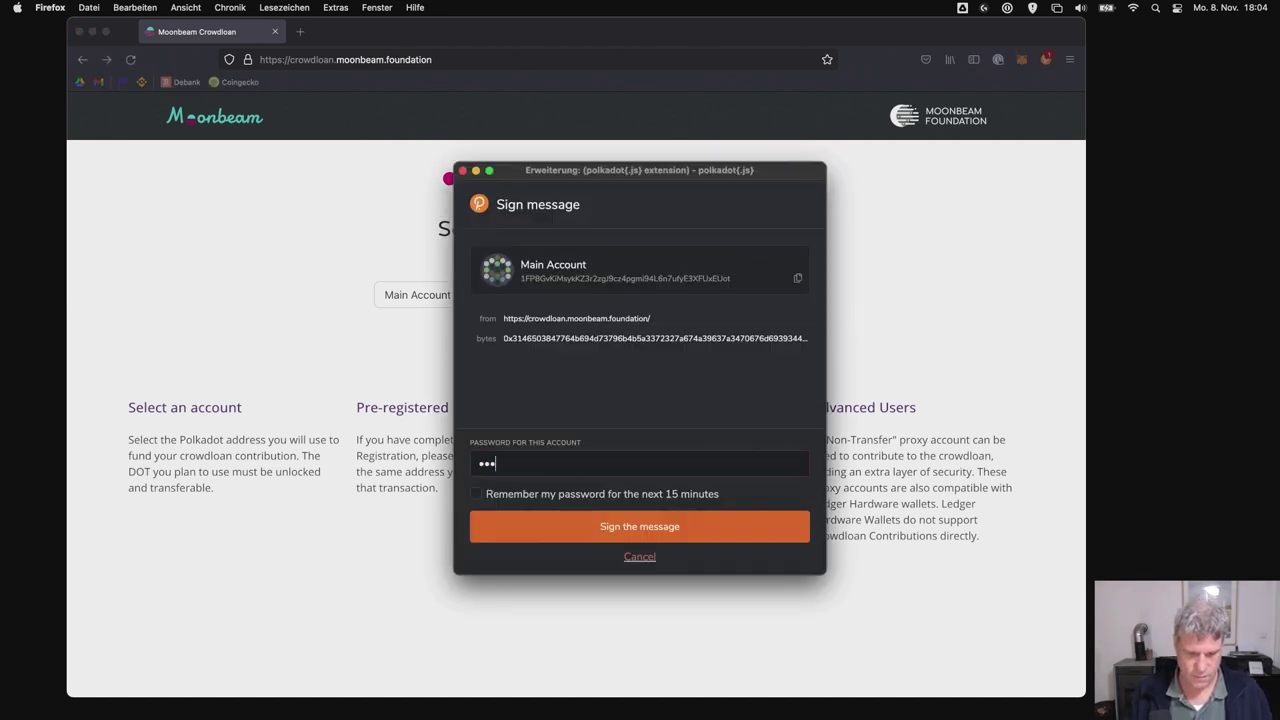
type("*******")
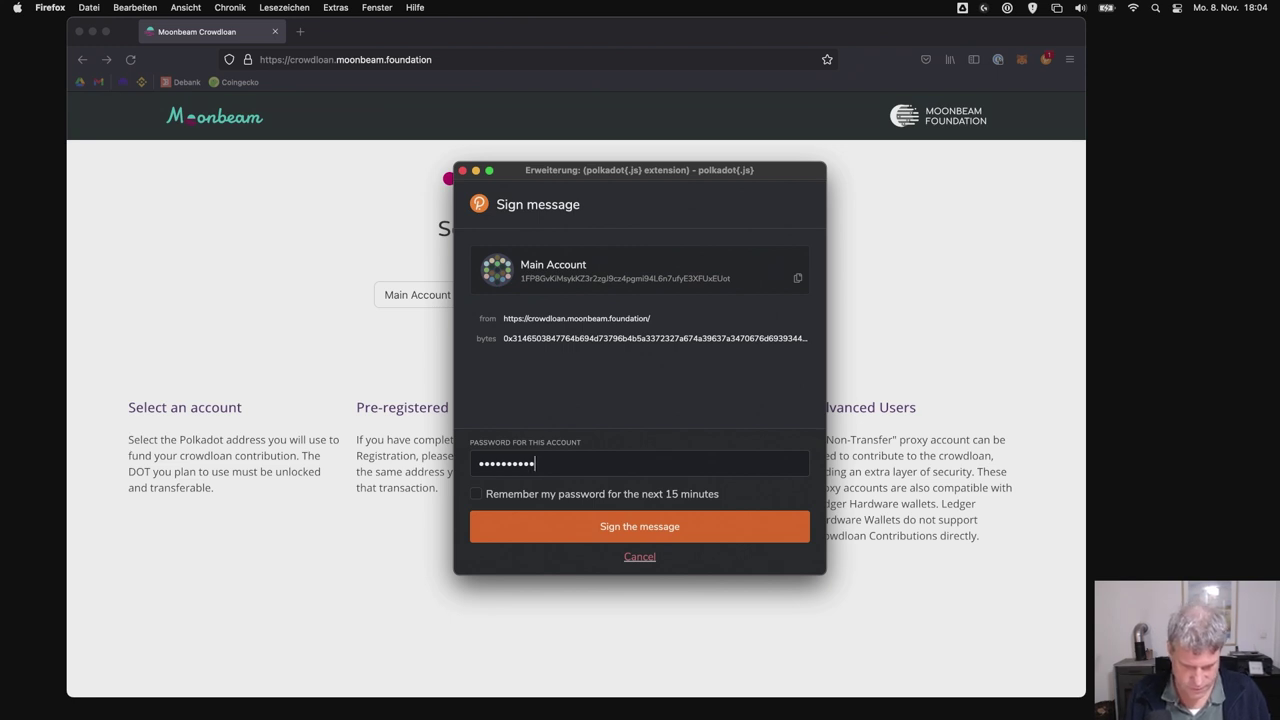
left_click(603, 495)
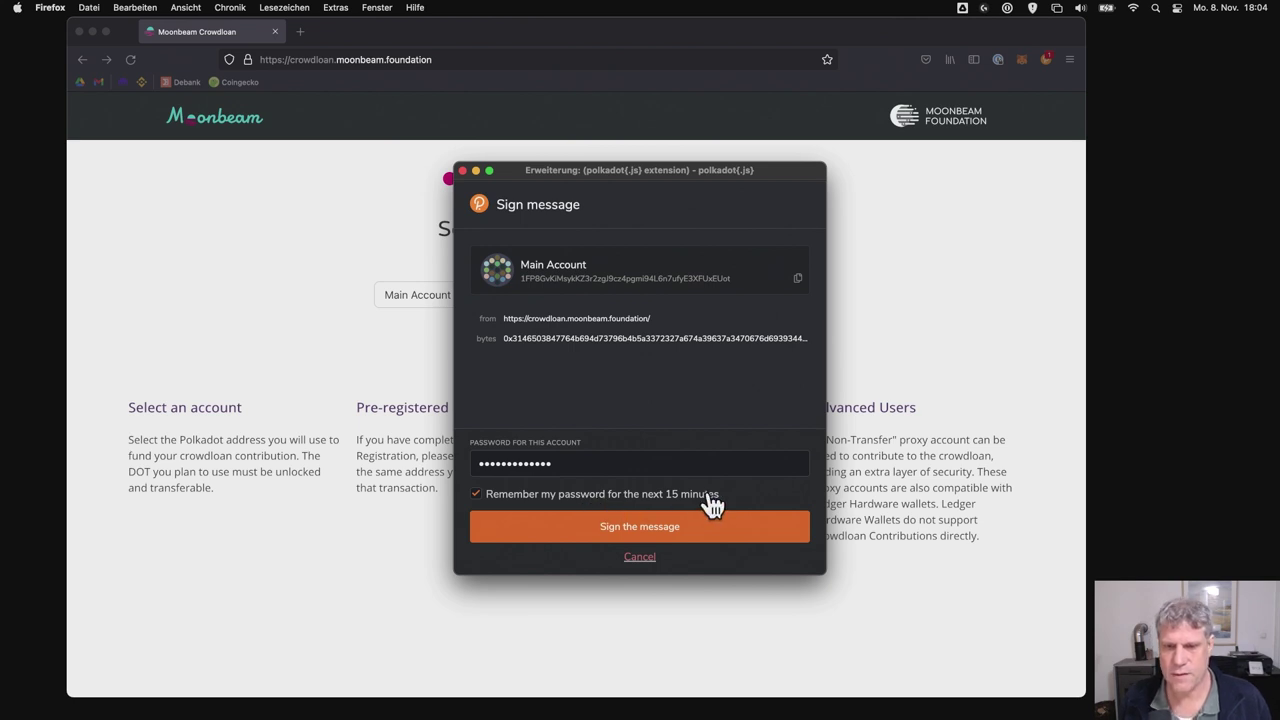
left_click(688, 528)
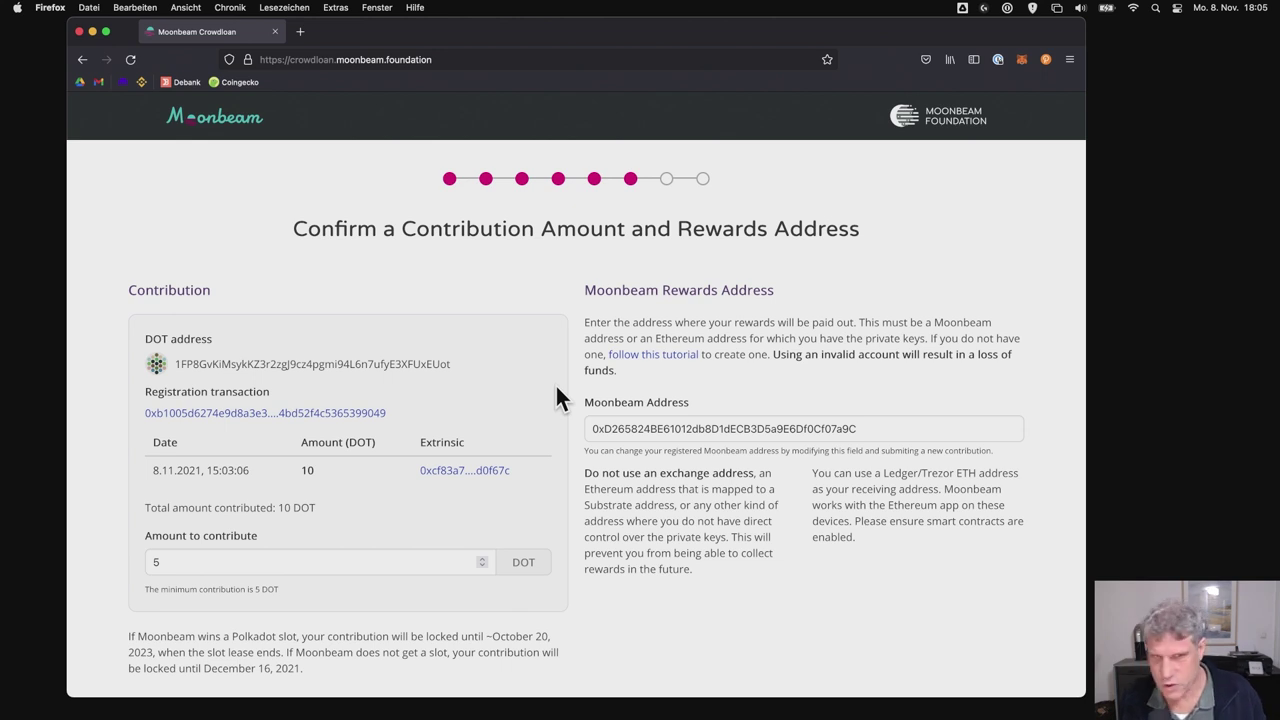
- Change the contribution amount from 5 to 10 DOT and delete the old Moonbeam rewards address
double_click(325, 562)
type("10")
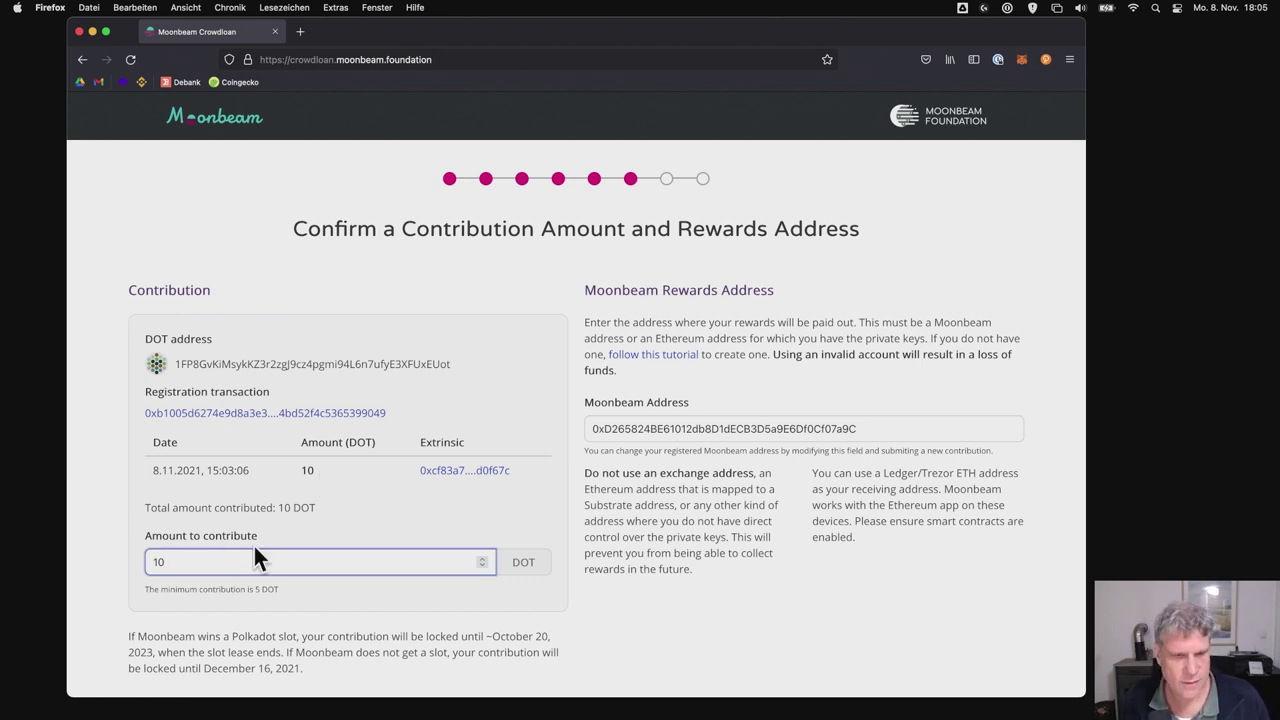
scroll(253, 543, "down", 1)
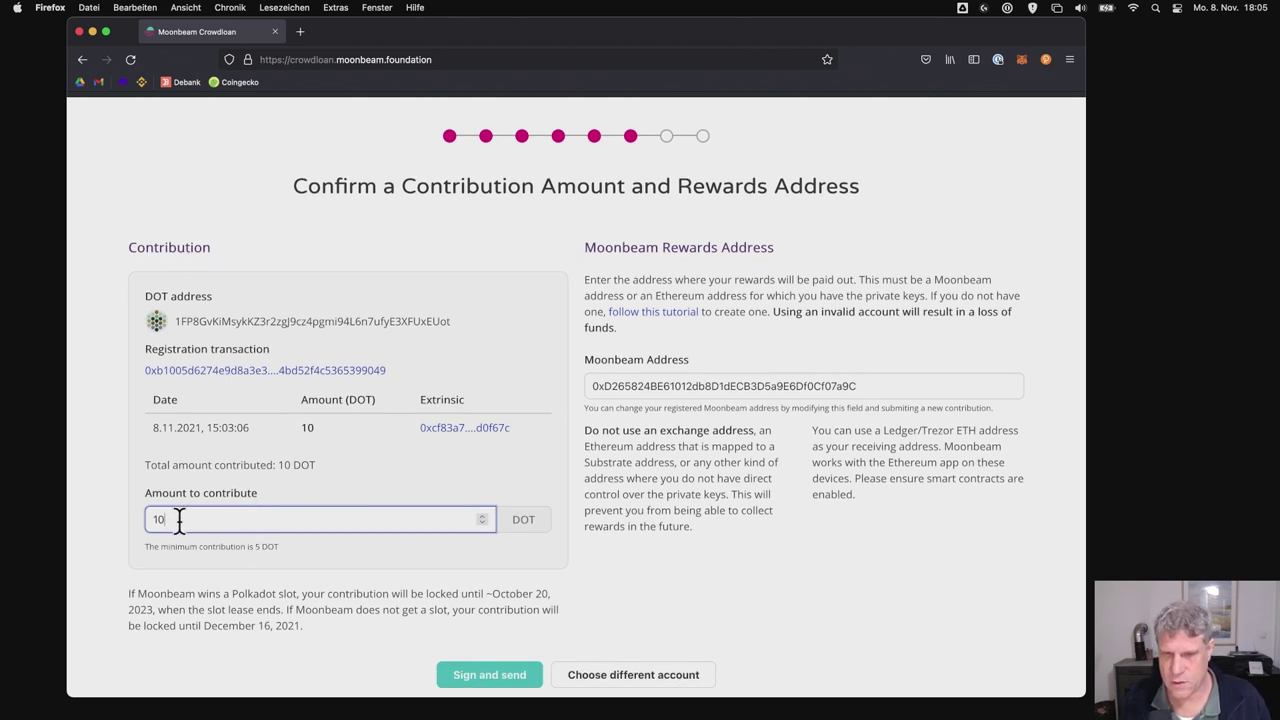
scroll(336, 516, "up", 1)
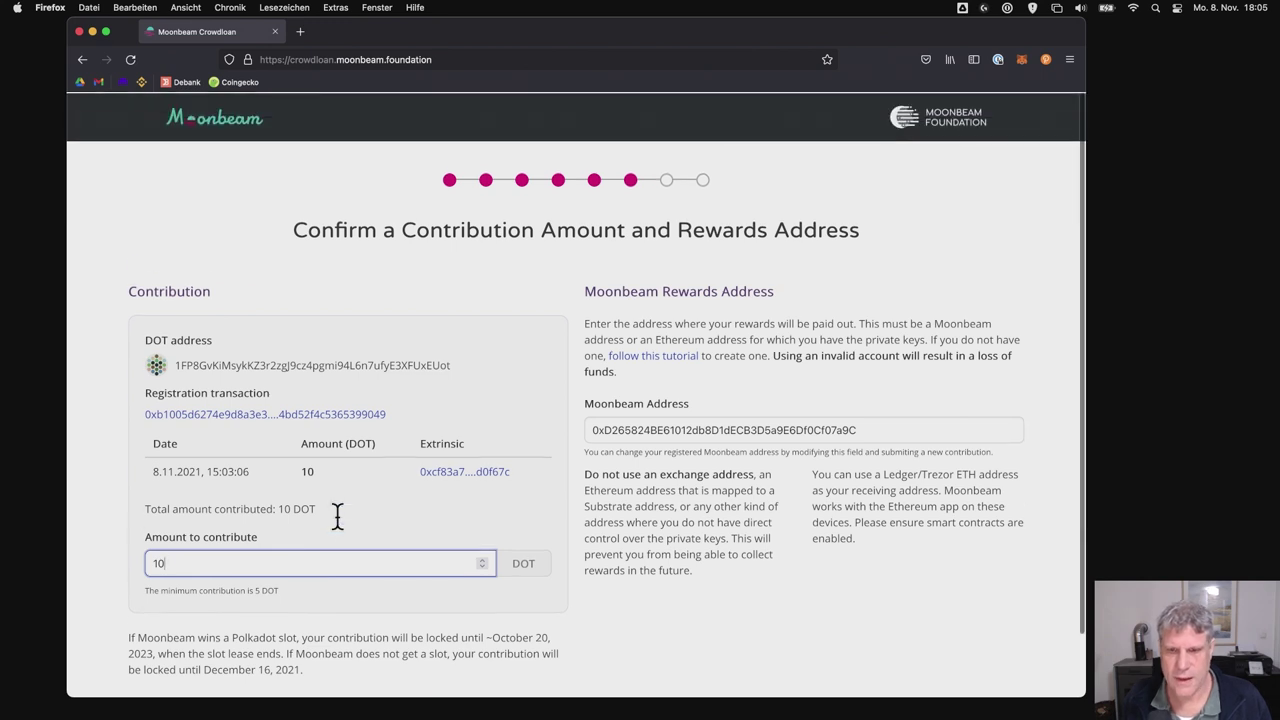
double_click(886, 428)
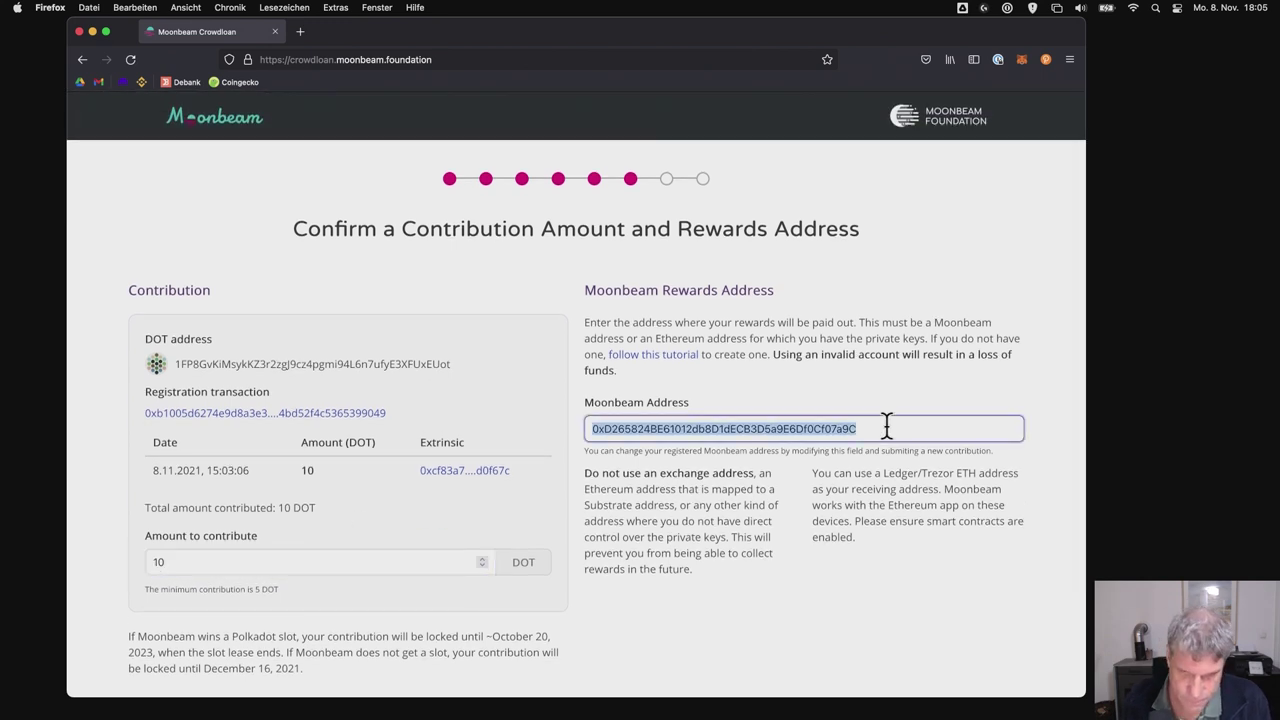
key("BackSpace")
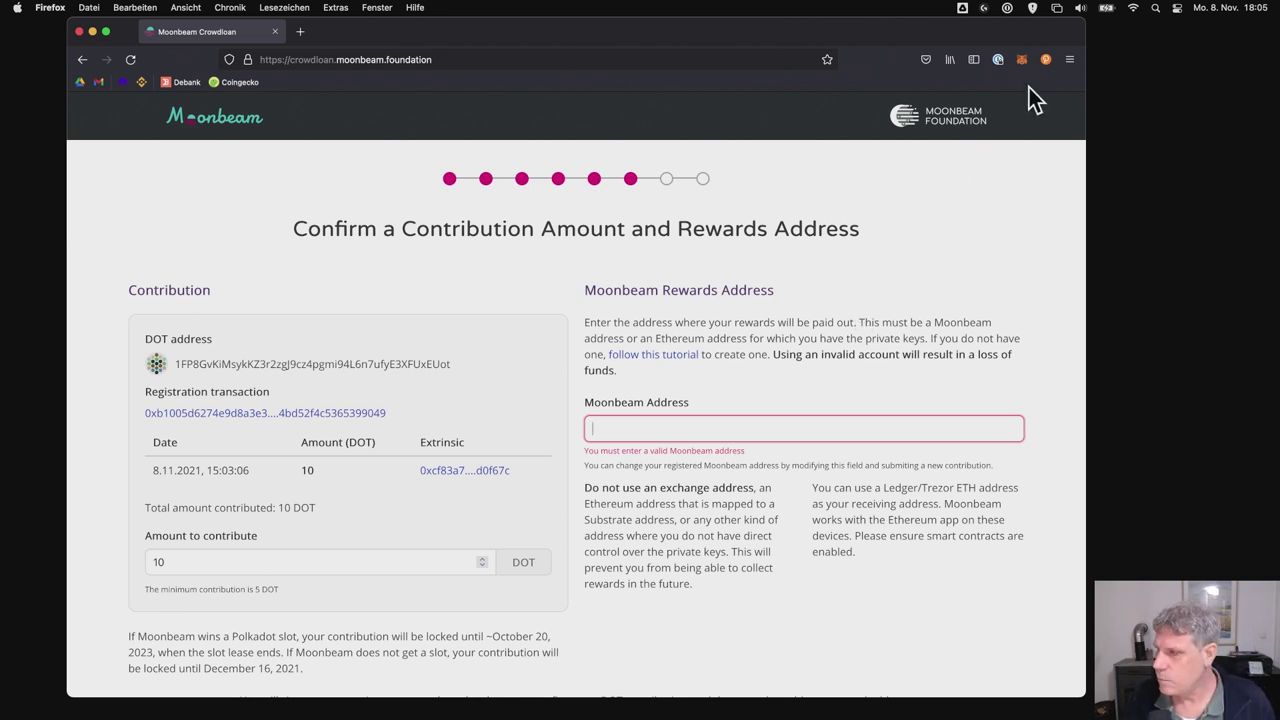
left_click(1046, 60)
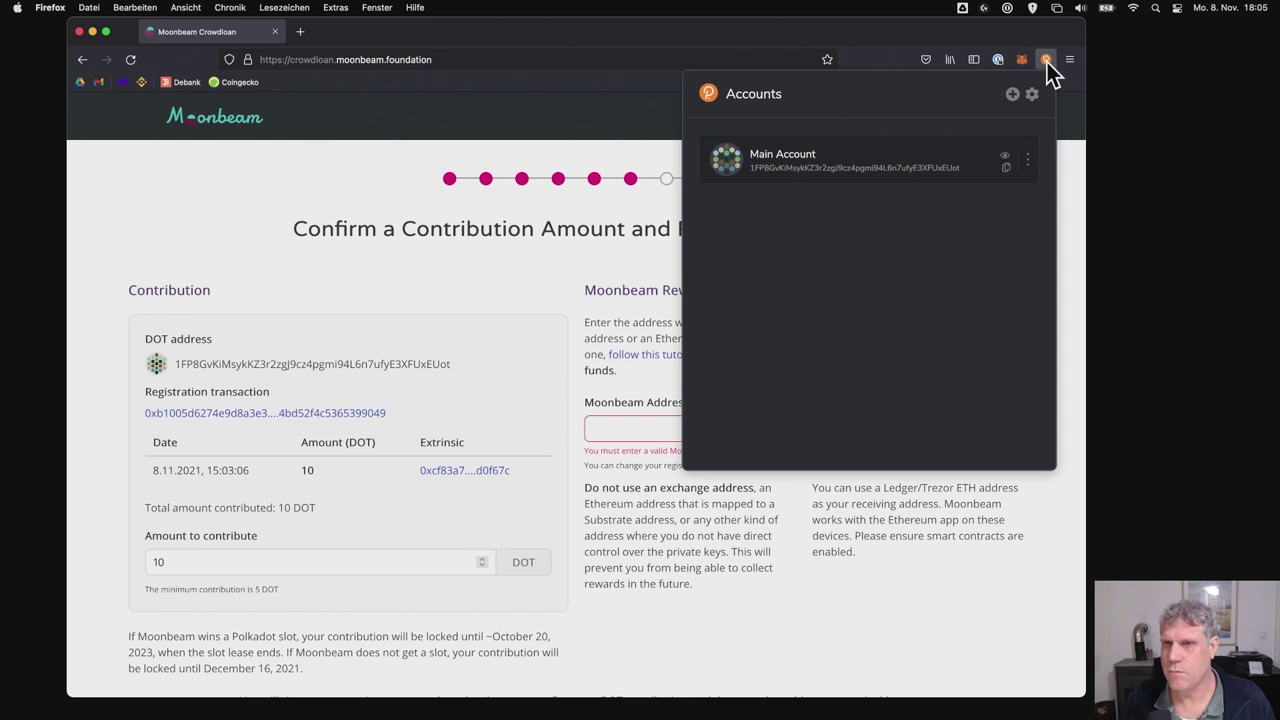
left_click(1046, 60)
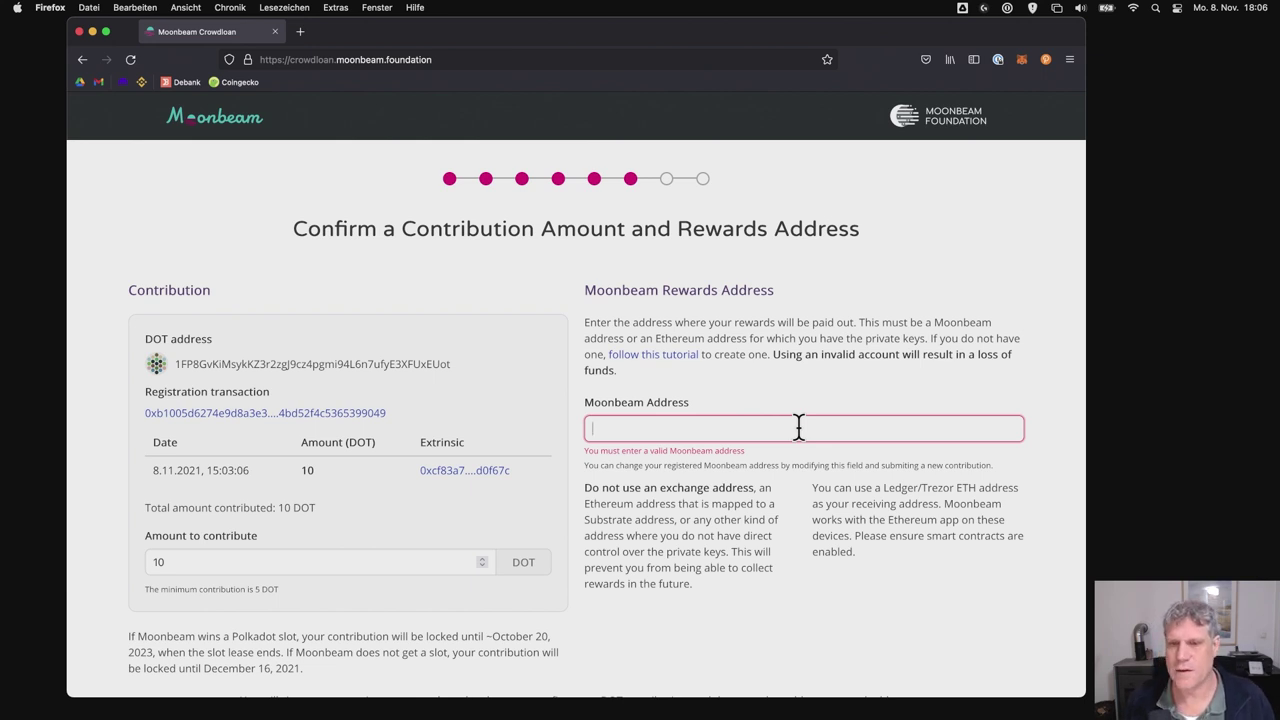
- Cycle MetaMask through Binance Smart Chain back to Ethereum Mainnet and copy the Main Account address
left_click(1022, 60)
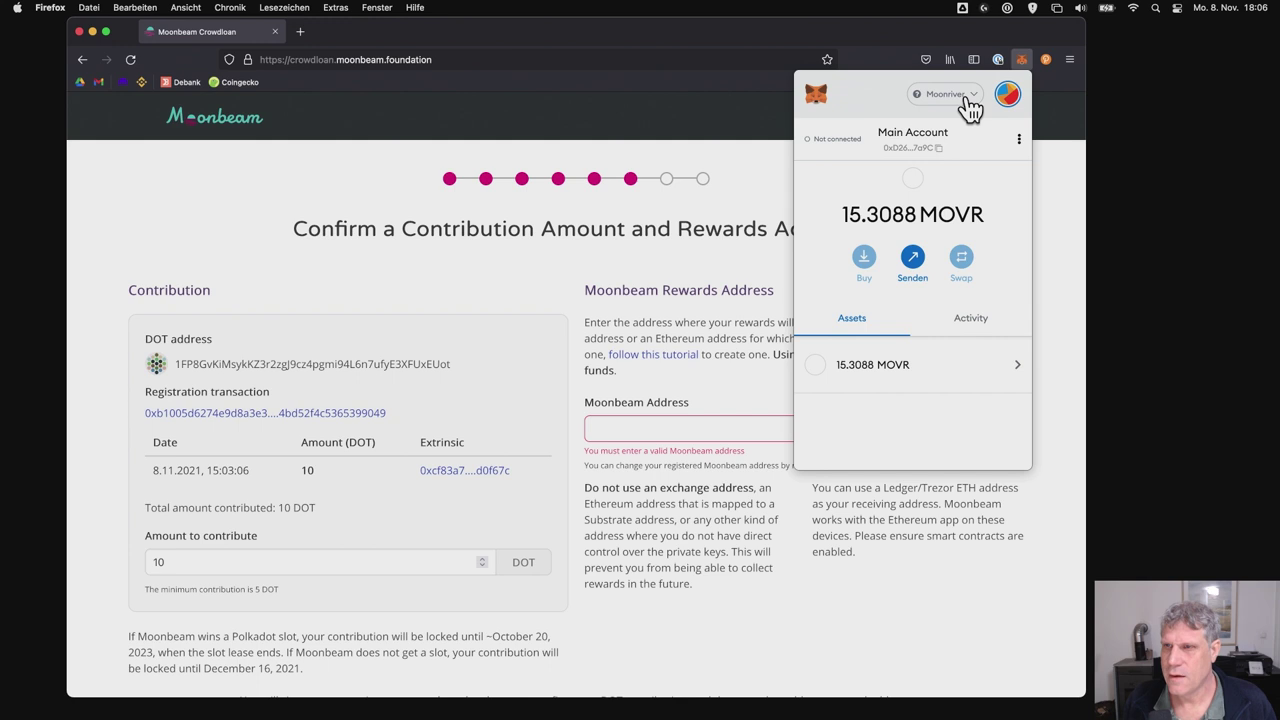
left_click(968, 98)
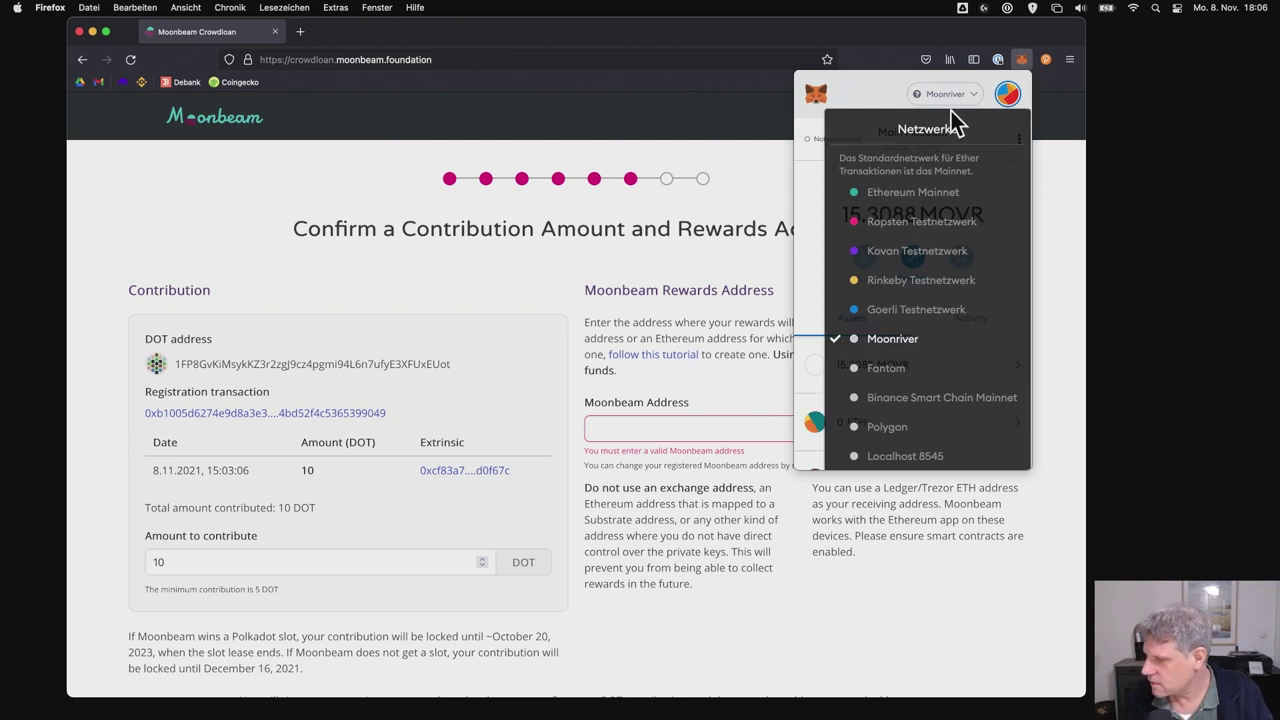
left_click(876, 90)
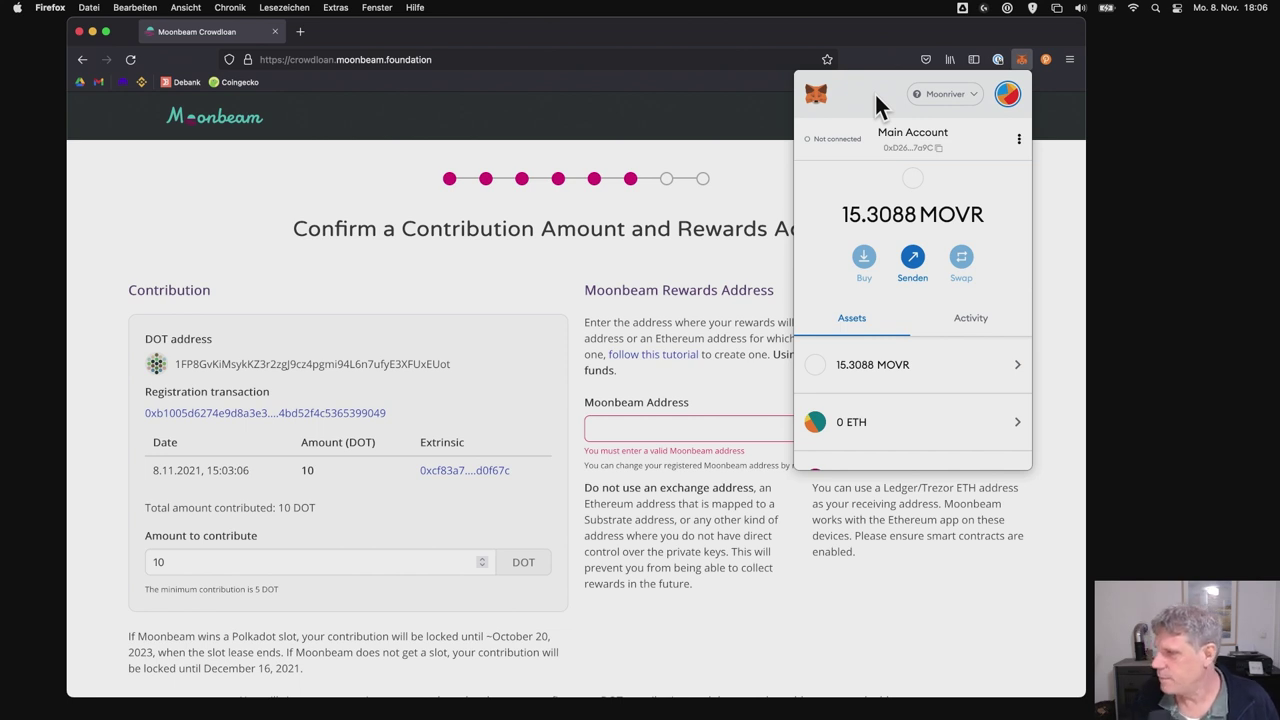
left_click(932, 100)
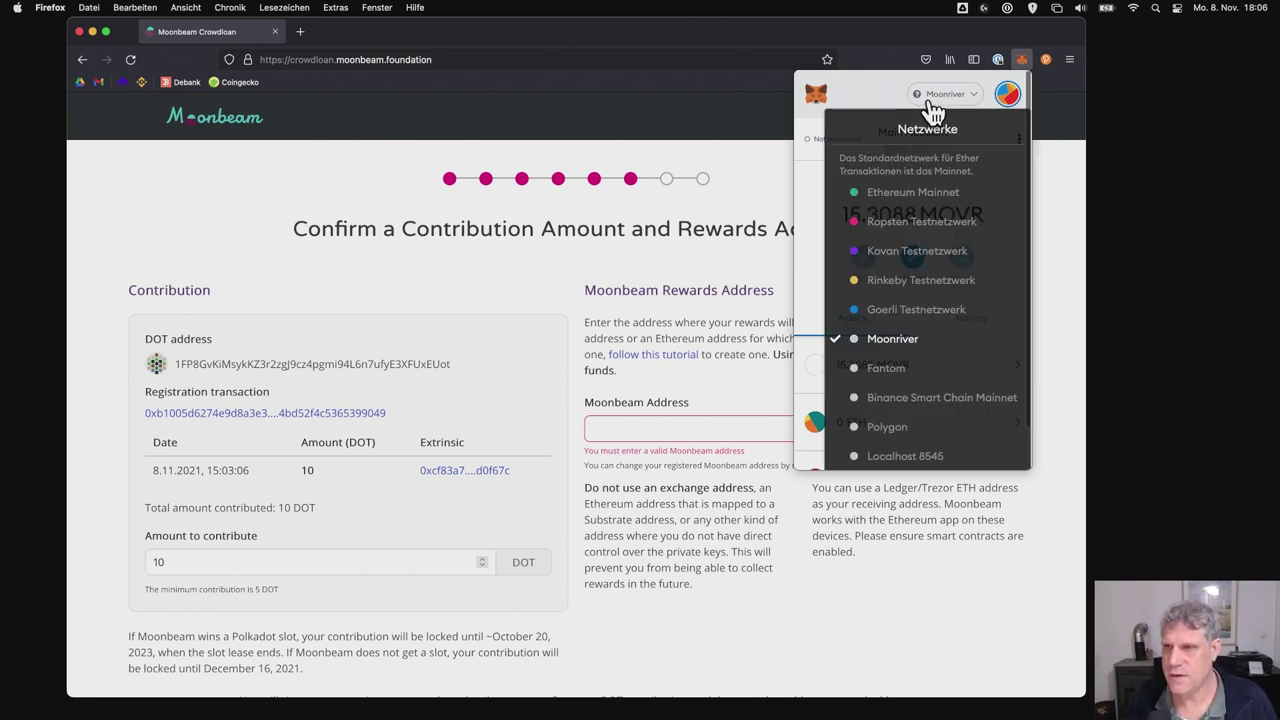
left_click(914, 194)
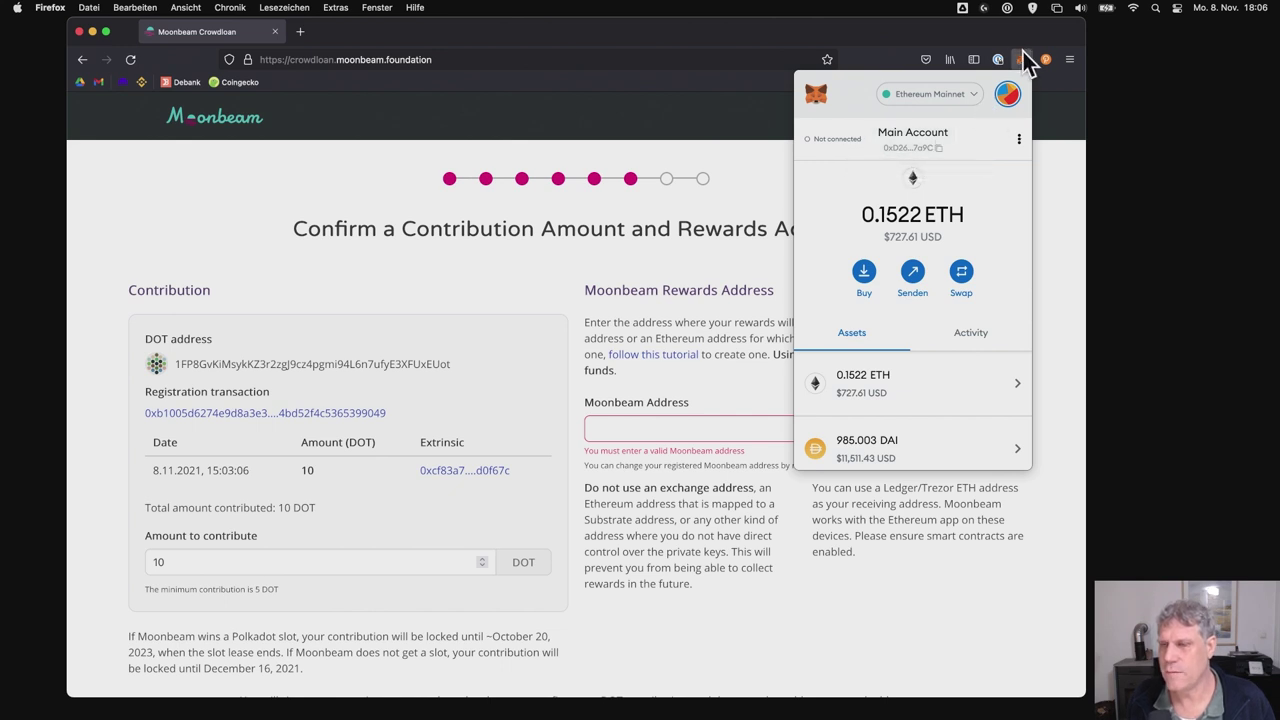
left_click(955, 99)
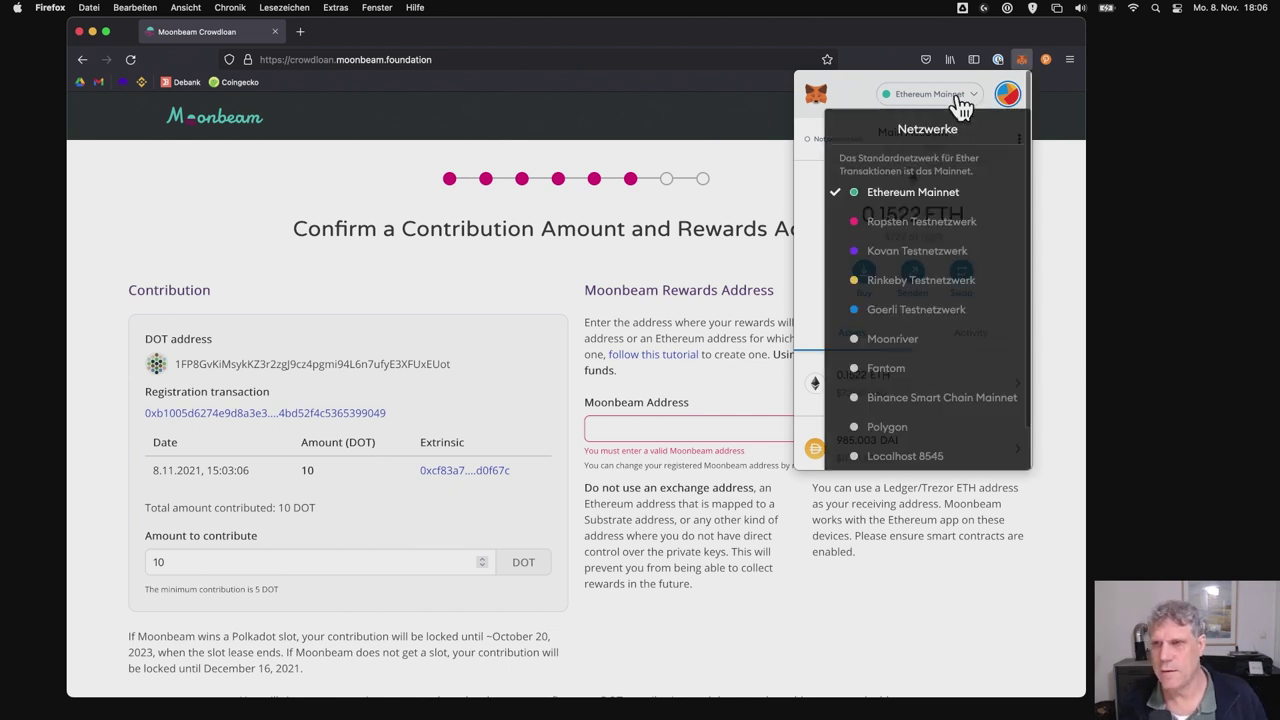
left_click(886, 398)
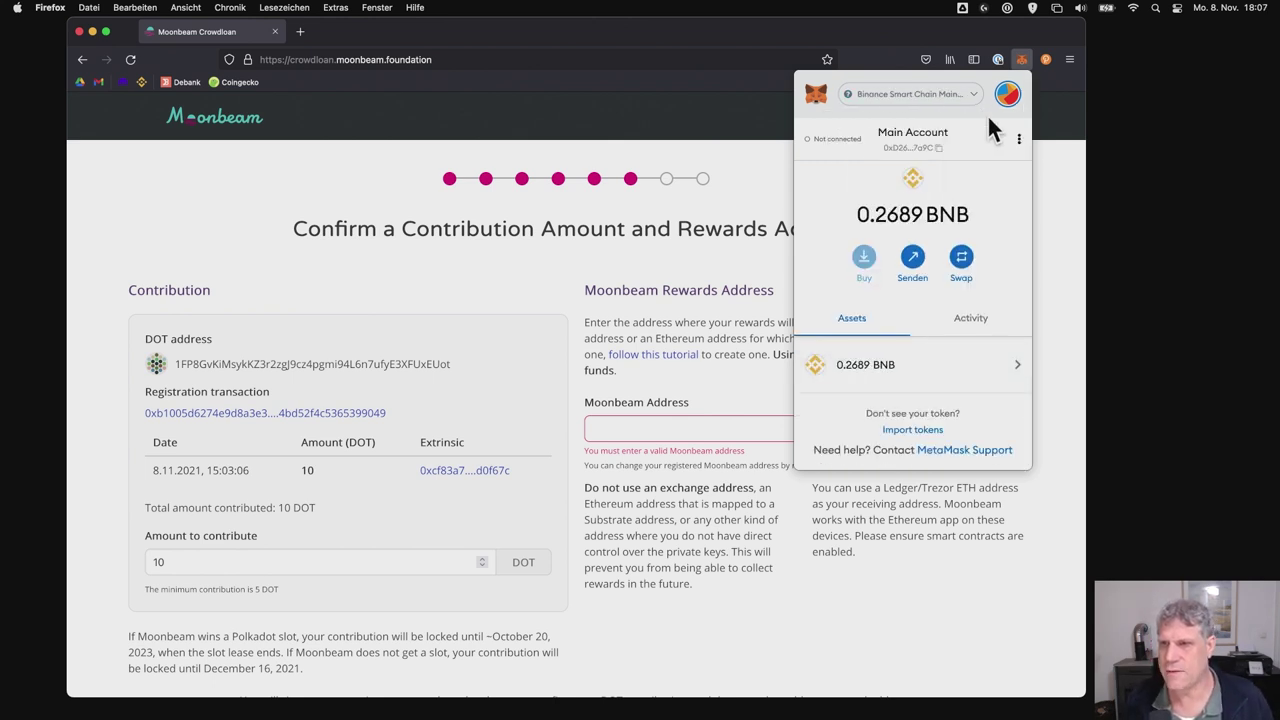
left_click(962, 100)
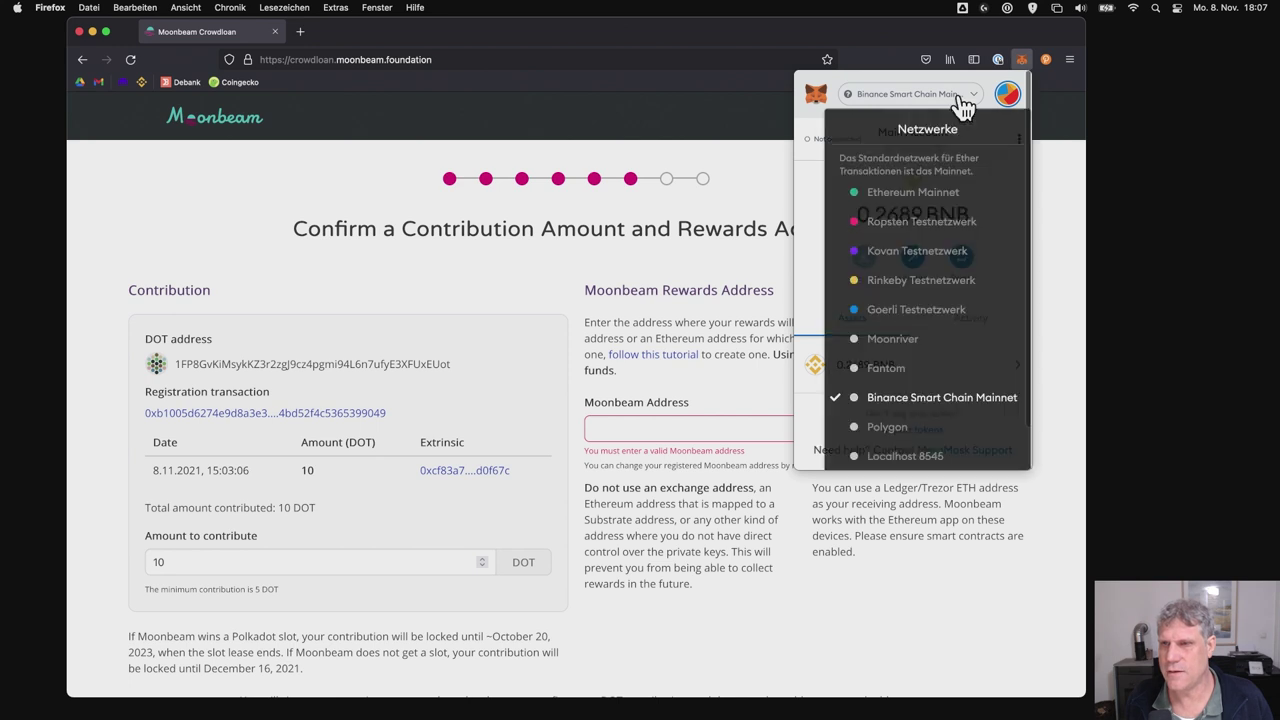
left_click(930, 177)
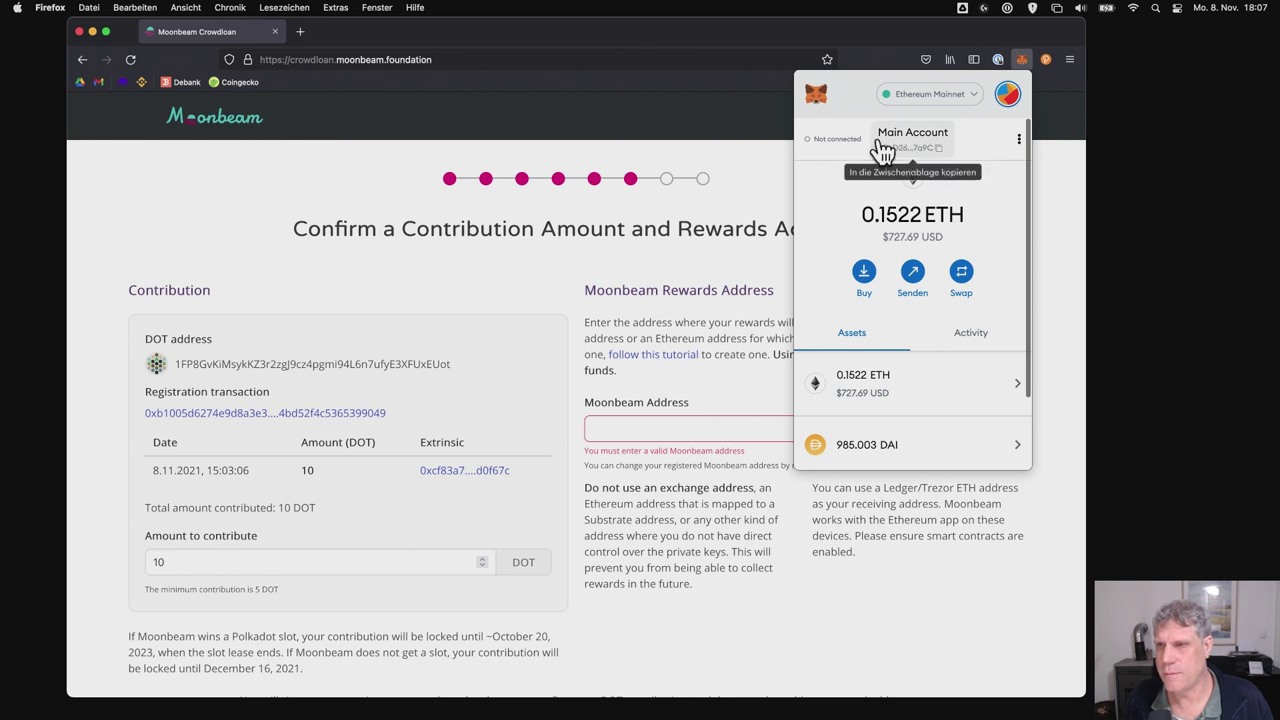
left_click(920, 160)
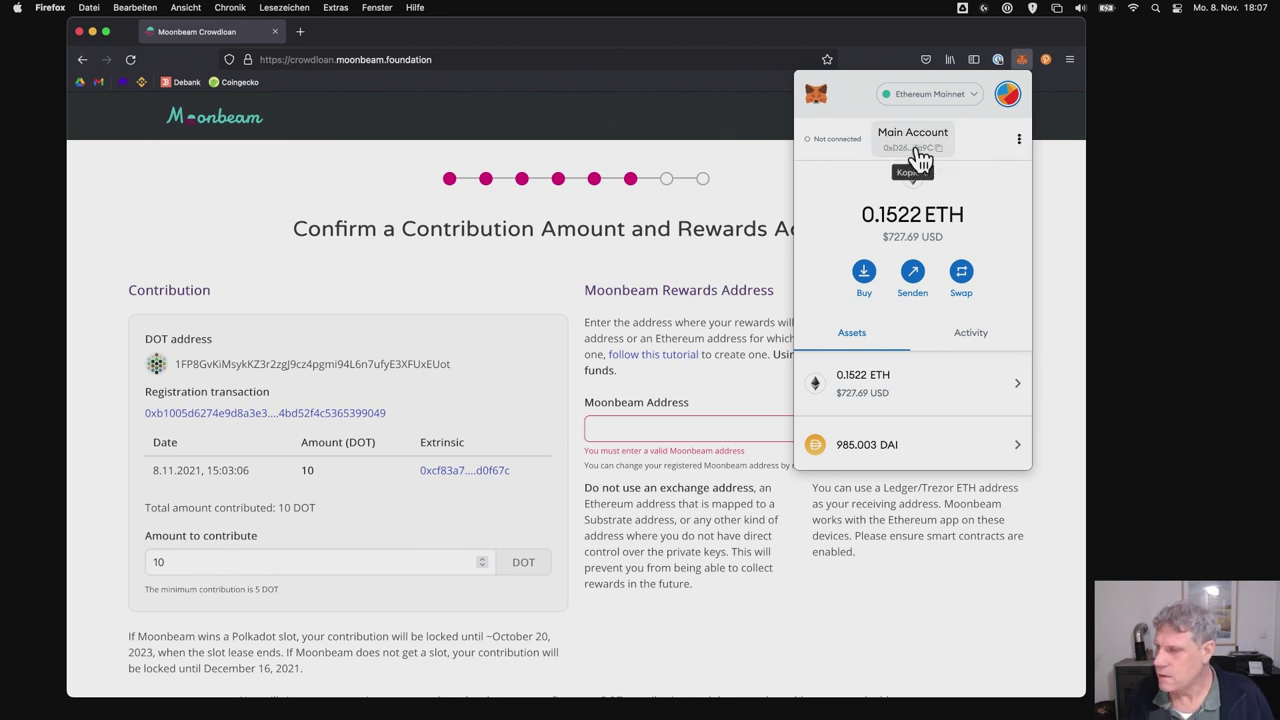
left_click(638, 426)
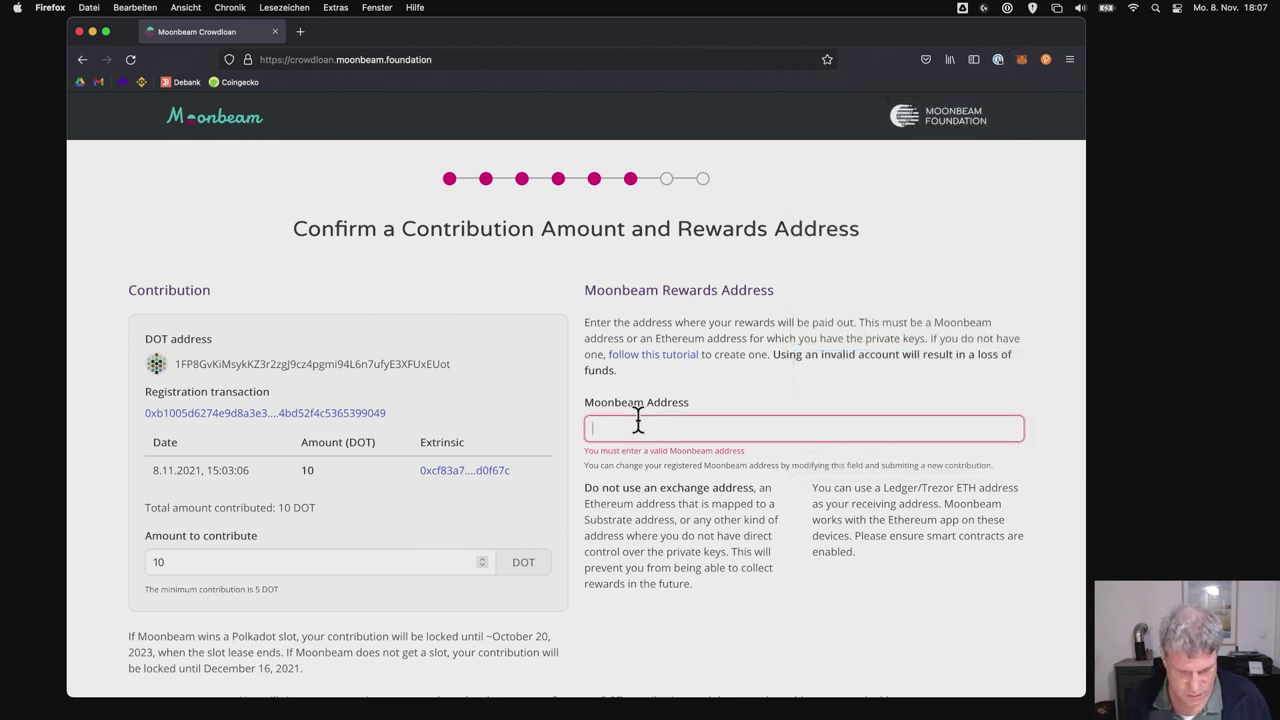
- Paste the MetaMask Main Account address into Moonbeam Address and verify it against the wallet
type("0xD265904BE61012db8D1dECB3D5a9E6Df0Cf07a9C")
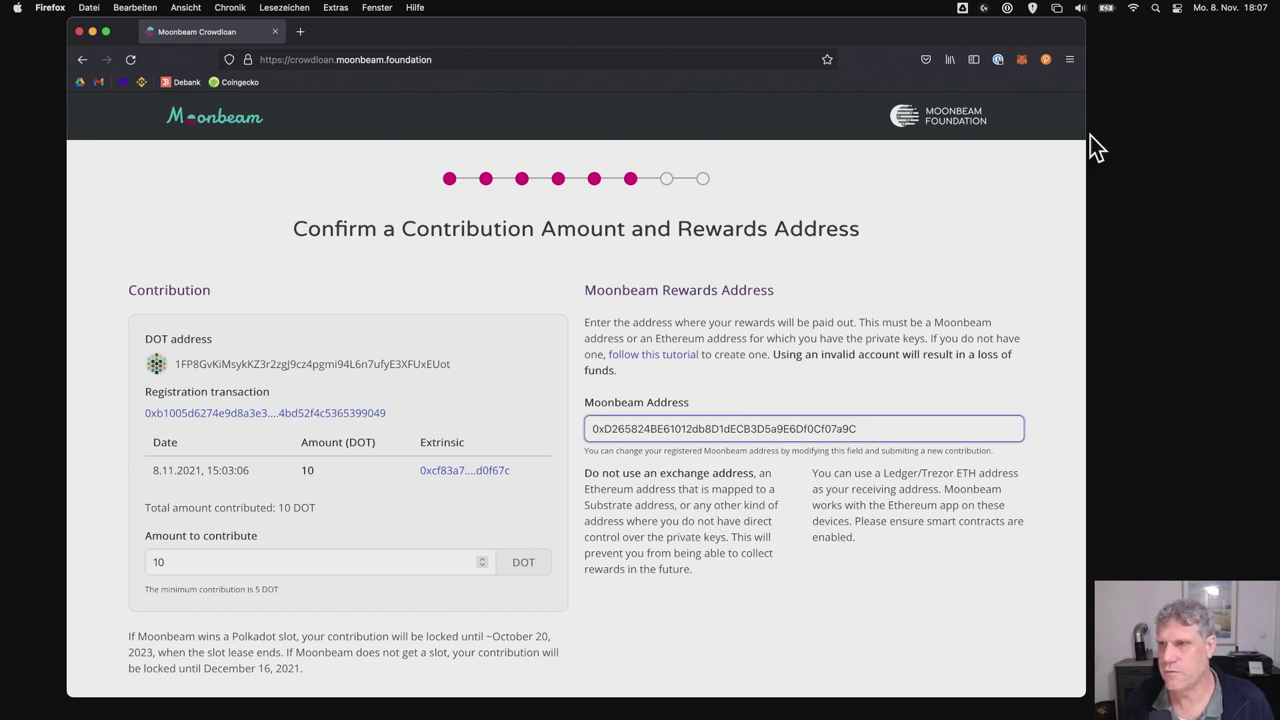
left_click(1022, 61)
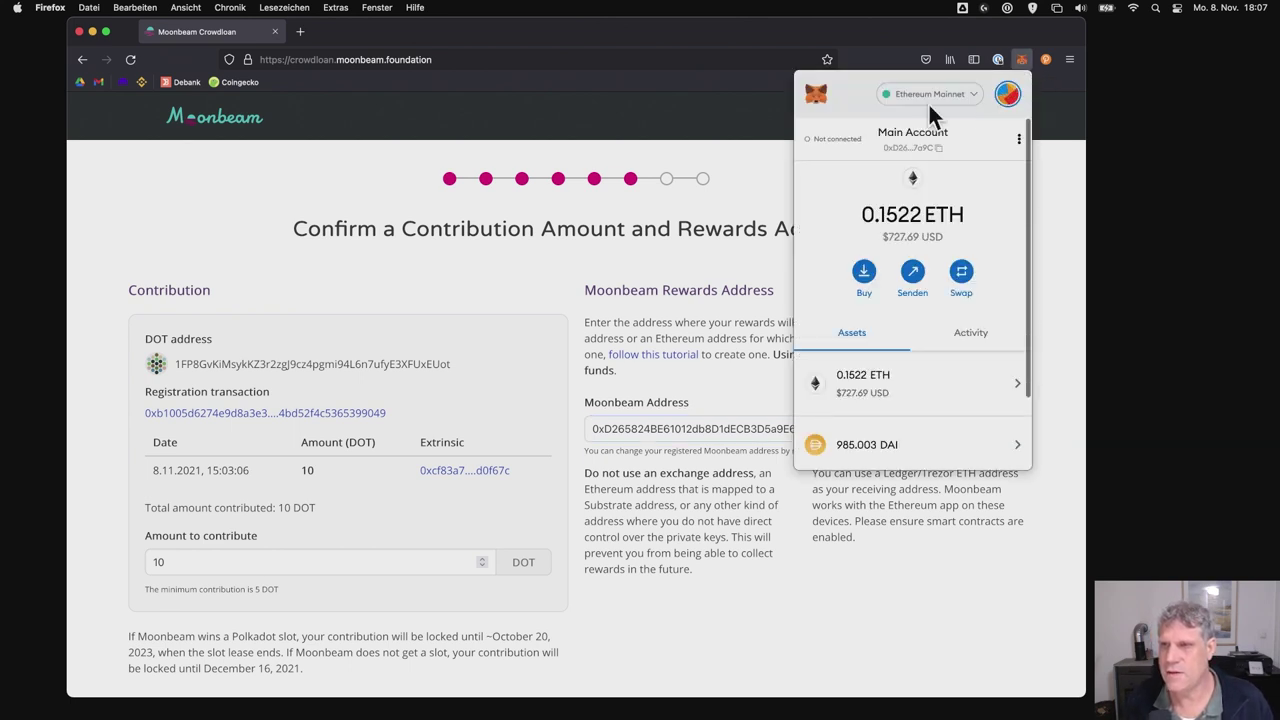
left_click(708, 394)
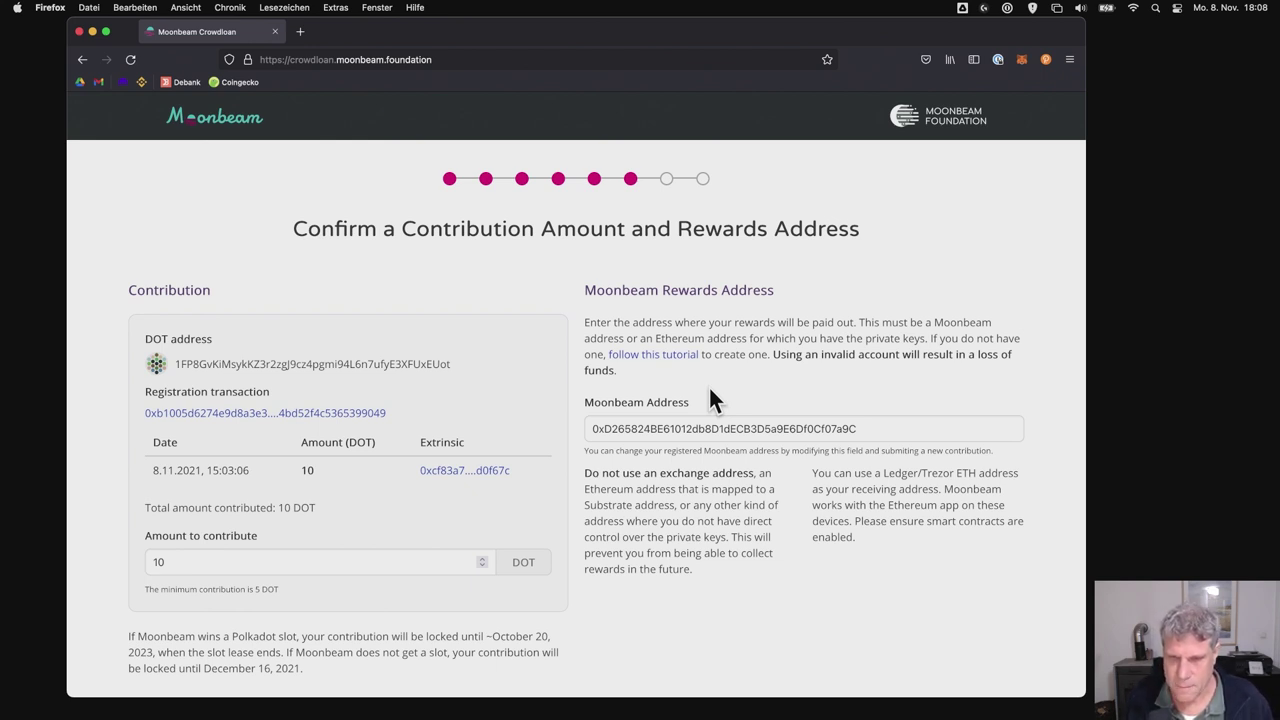
left_click(1021, 59)
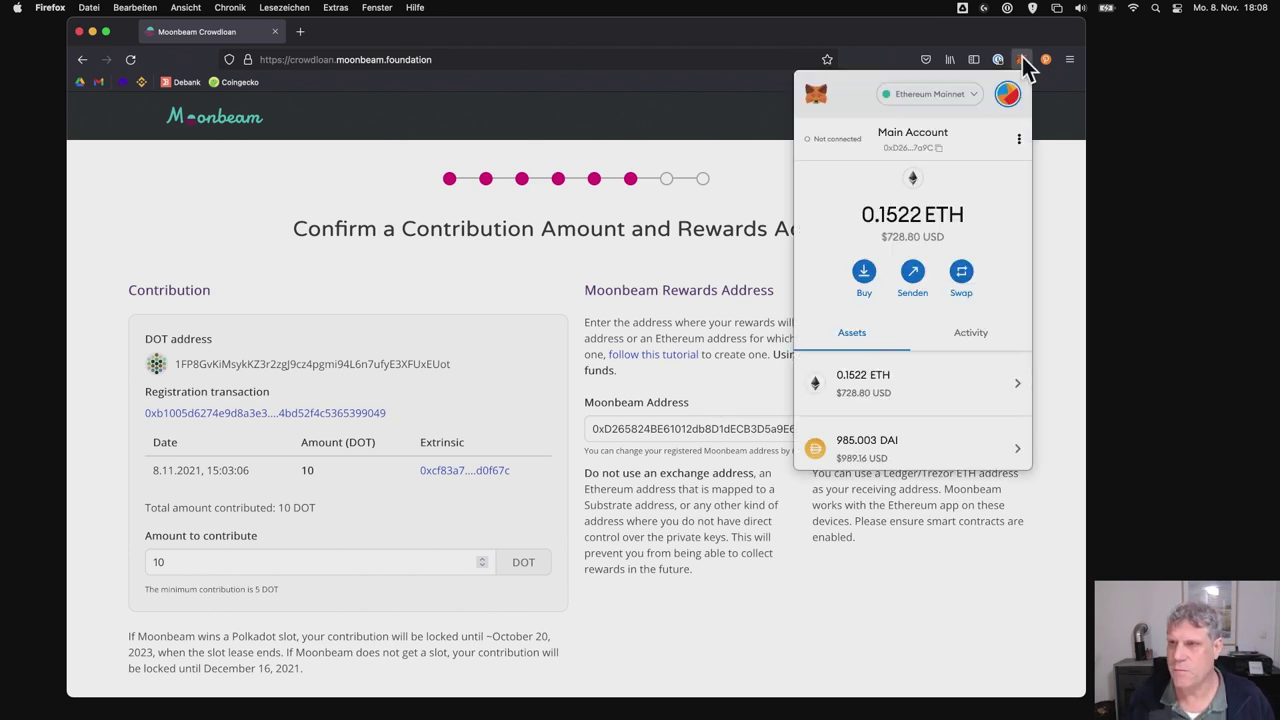
left_click(1022, 57)
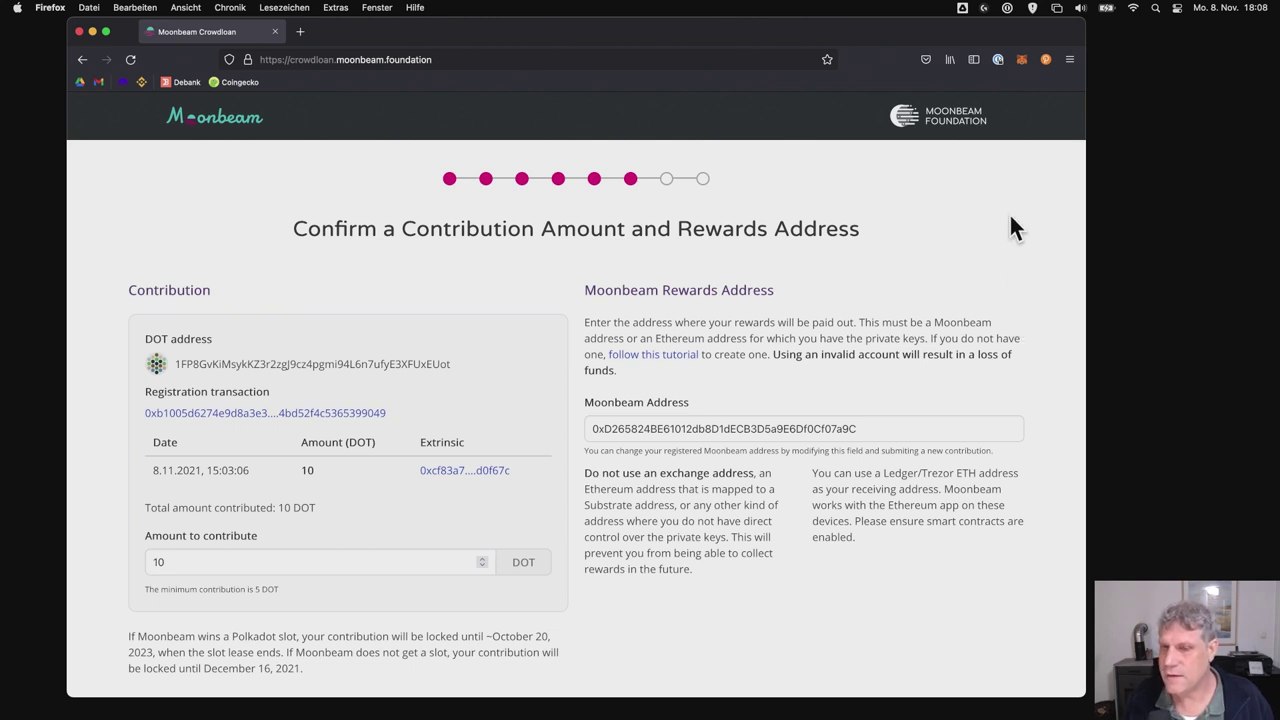
left_click(1022, 62)
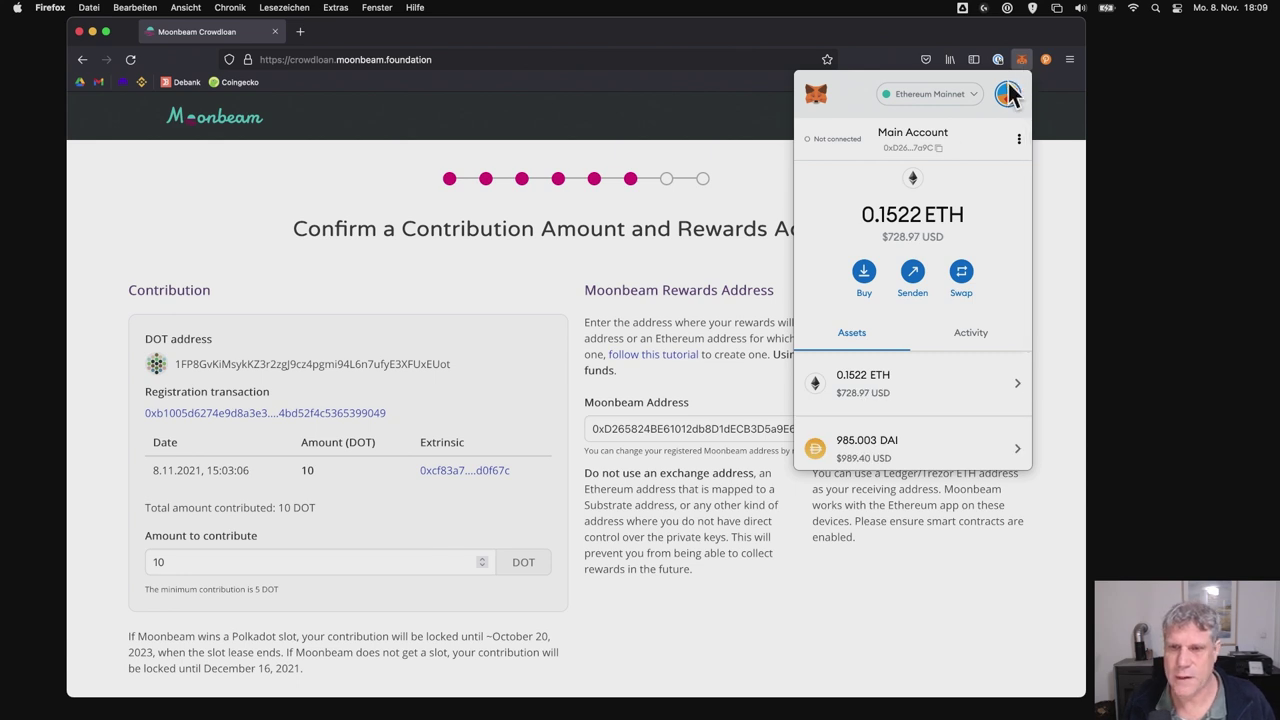
left_click(664, 403)
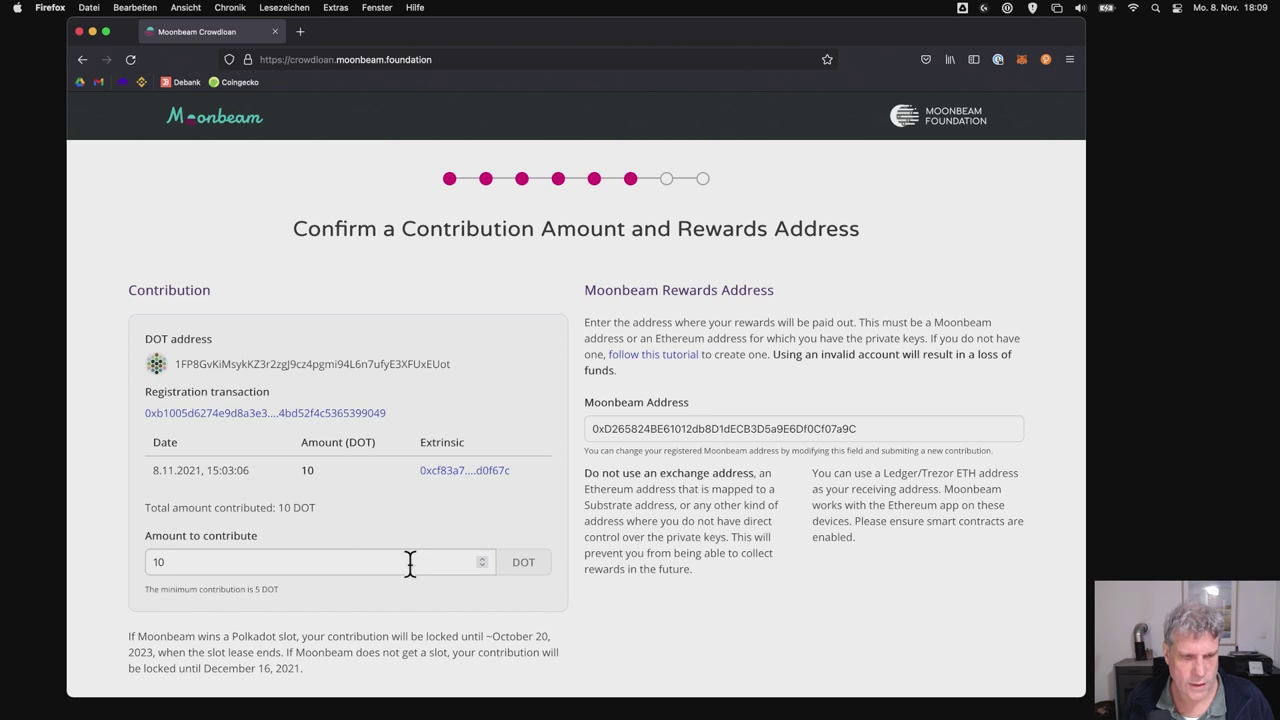
- Check the 10 DOT amount and the pasted rewards address, then scroll to Sign and send
double_click(241, 562)
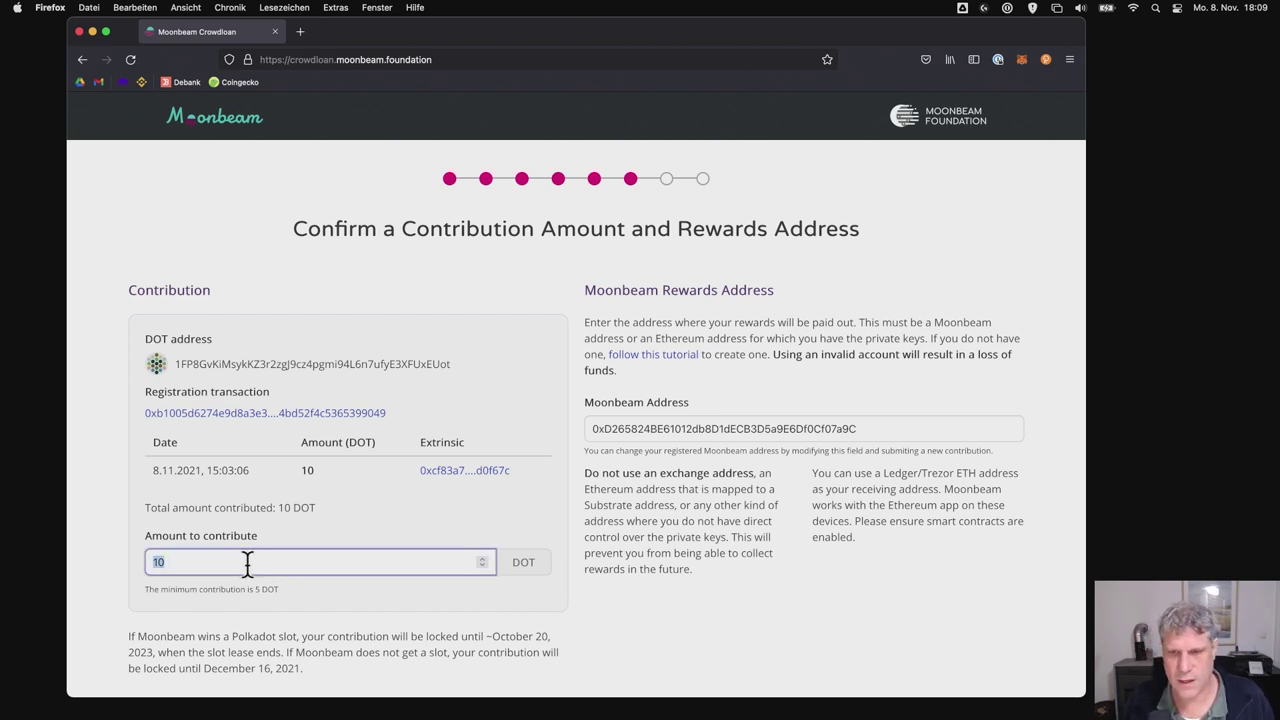
double_click(712, 424)
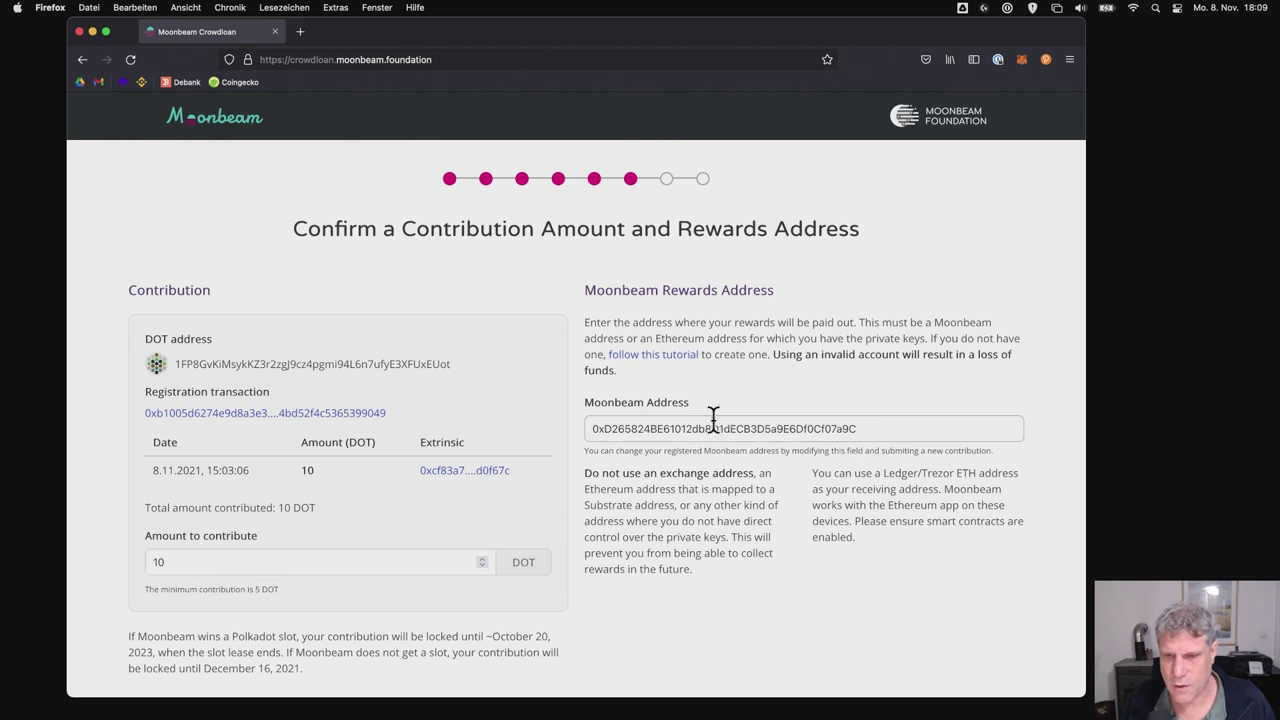
scroll(713, 516, "down", 2)
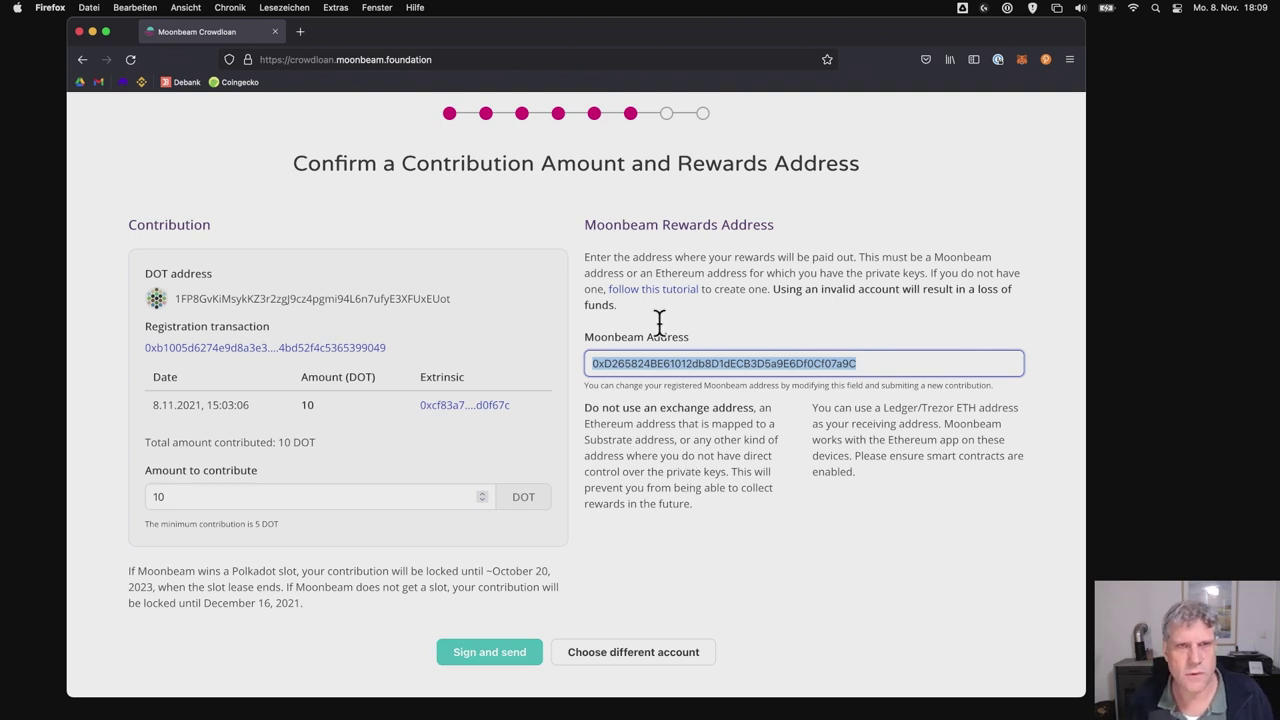
left_click(515, 59)
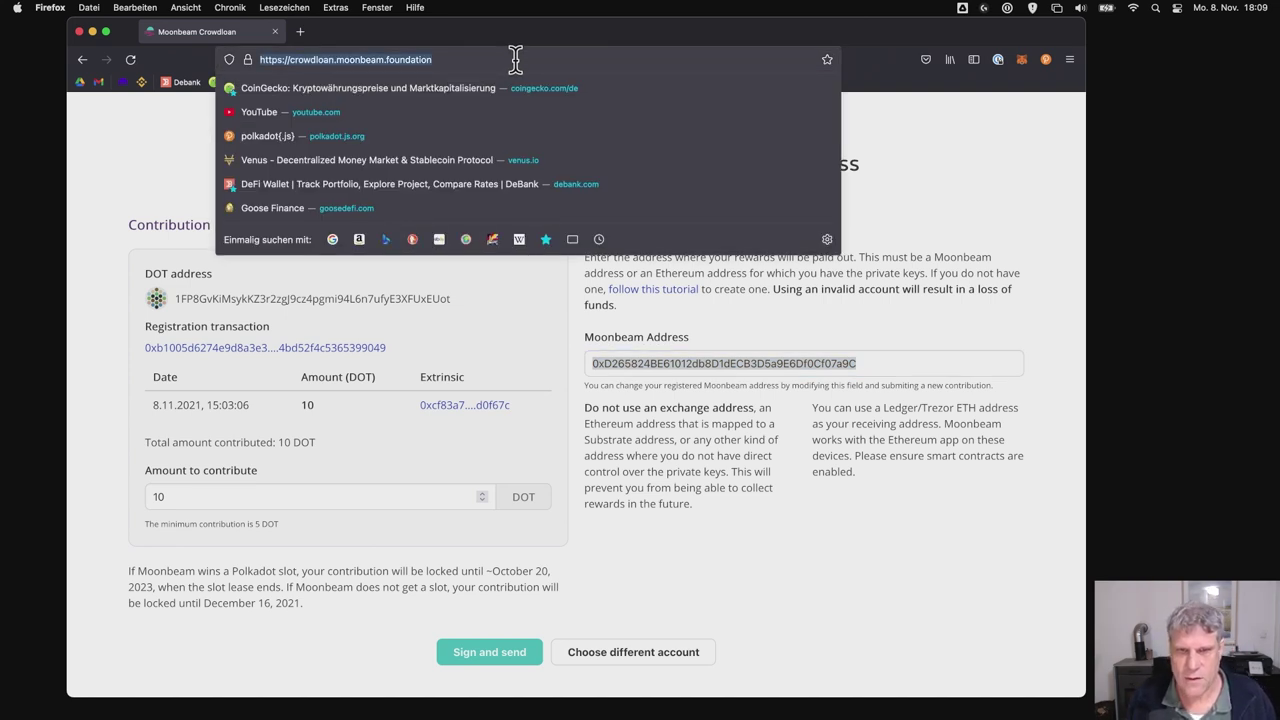
- Enter the polkadot.js.org/apps web address in Firefox
type("dot")
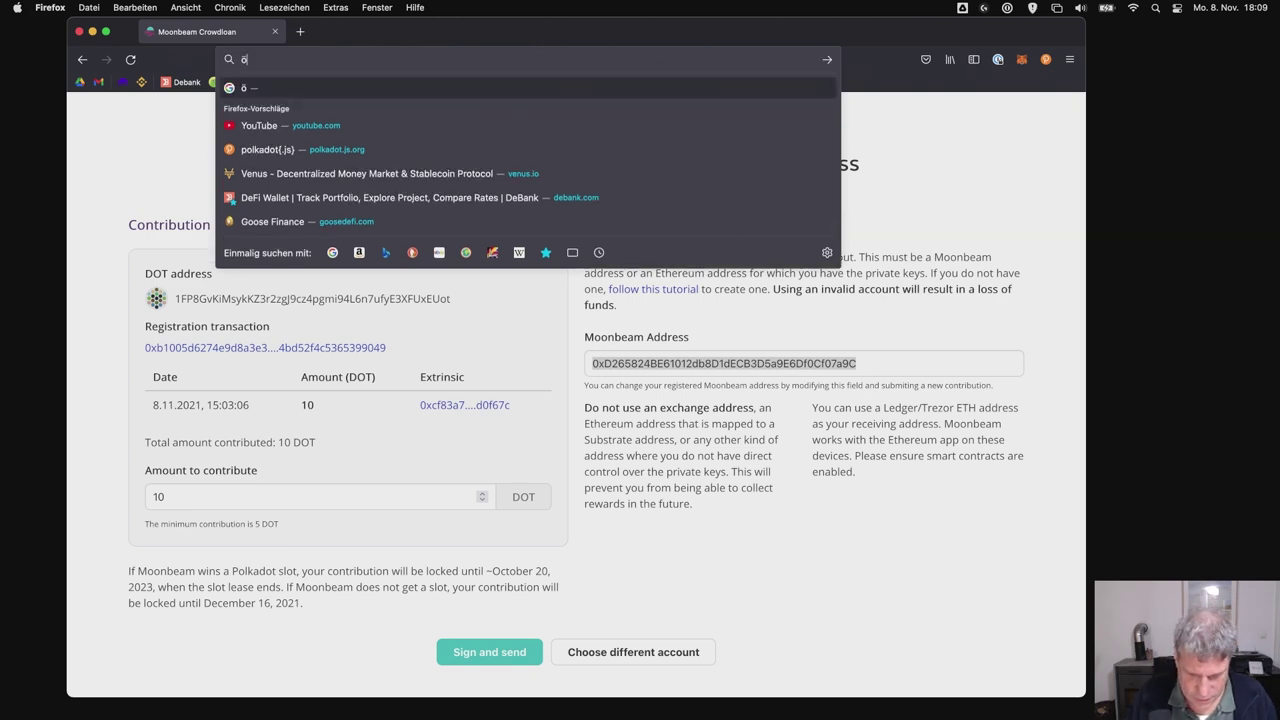
key("BackSpace")
key("BackSpace")
key("BackSpace")
type("ö")
key("BackSpace")
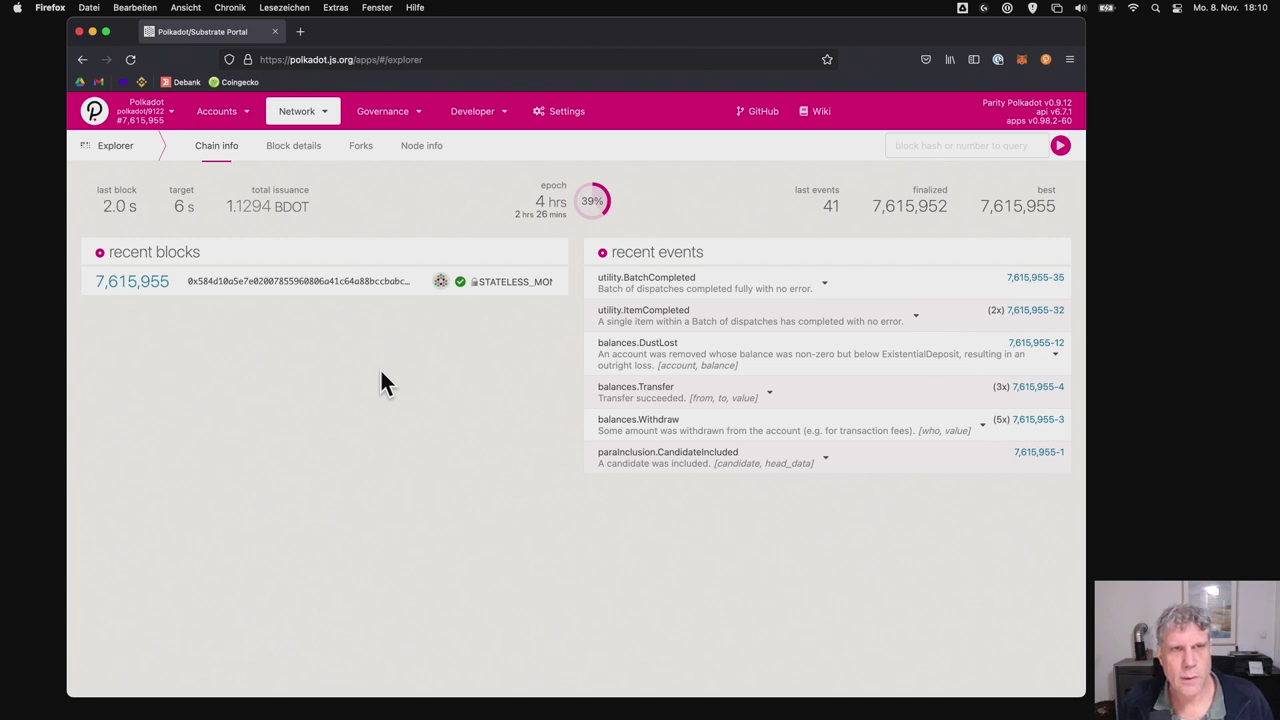
- In Network > Parachains > Crowdloan, expand Moonbeam's contributions to find the 10 DOT entry
mouse_move(286, 106)
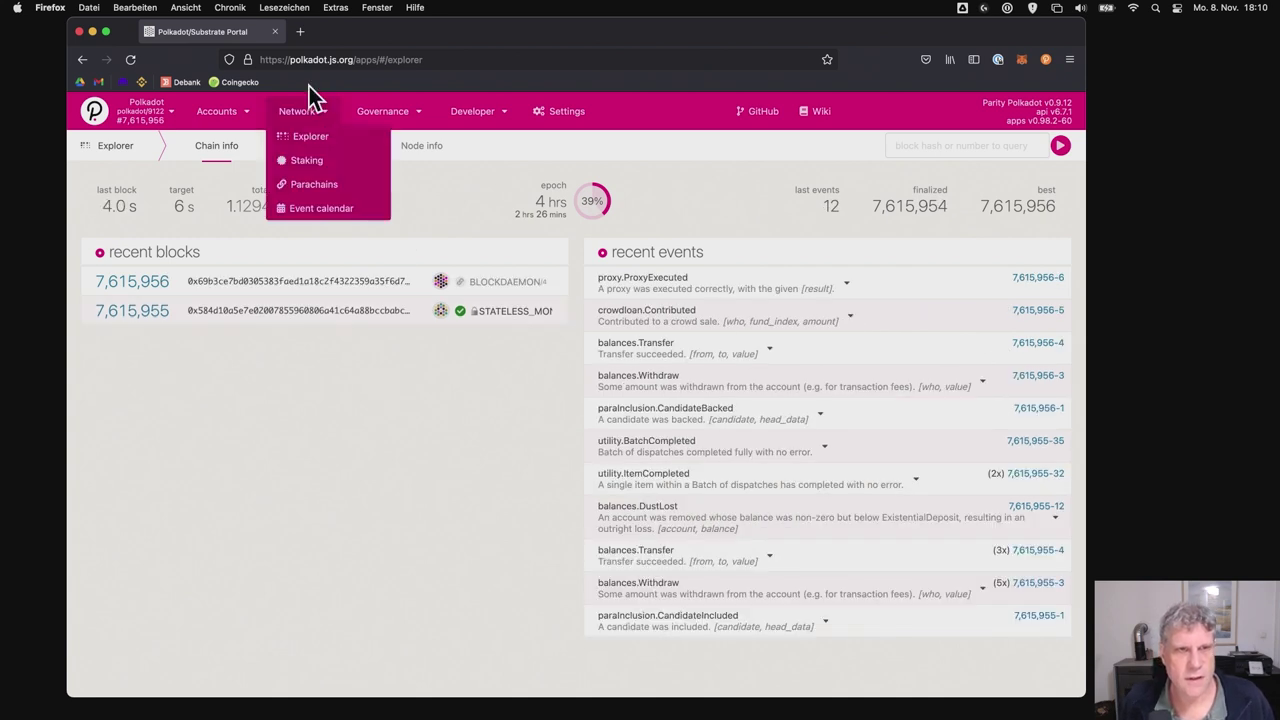
left_click(321, 188)
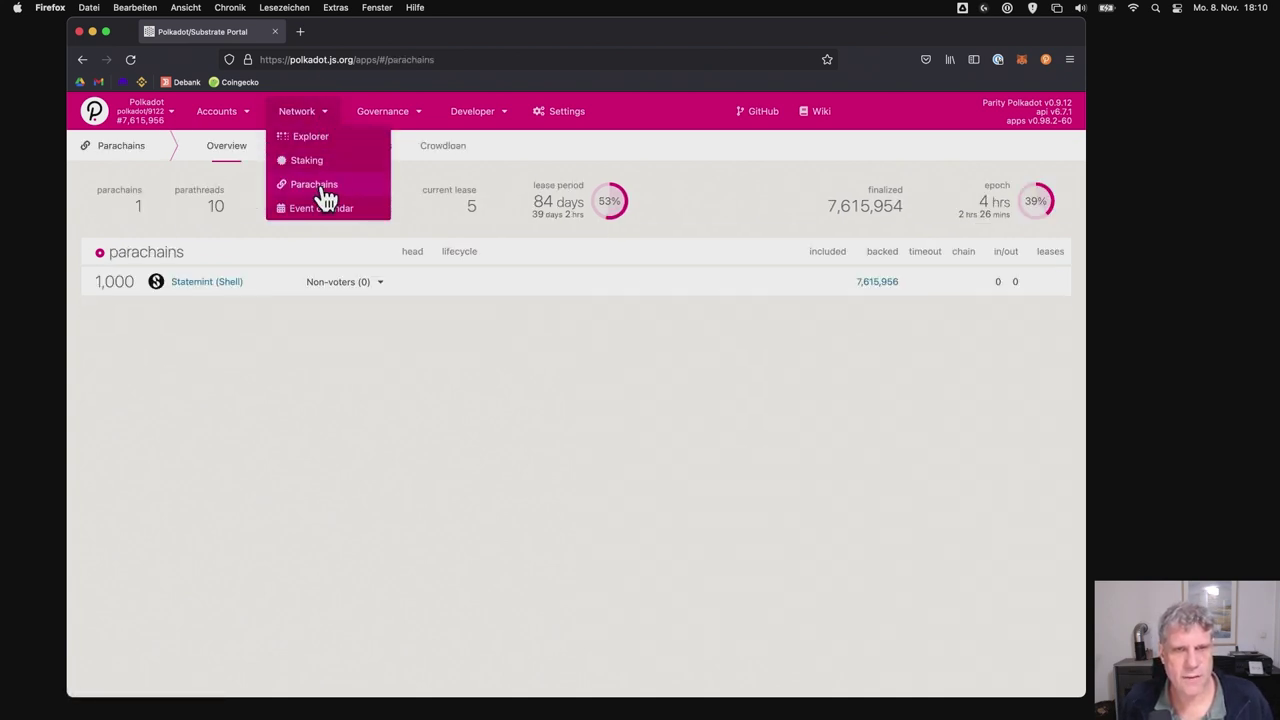
left_click(437, 148)
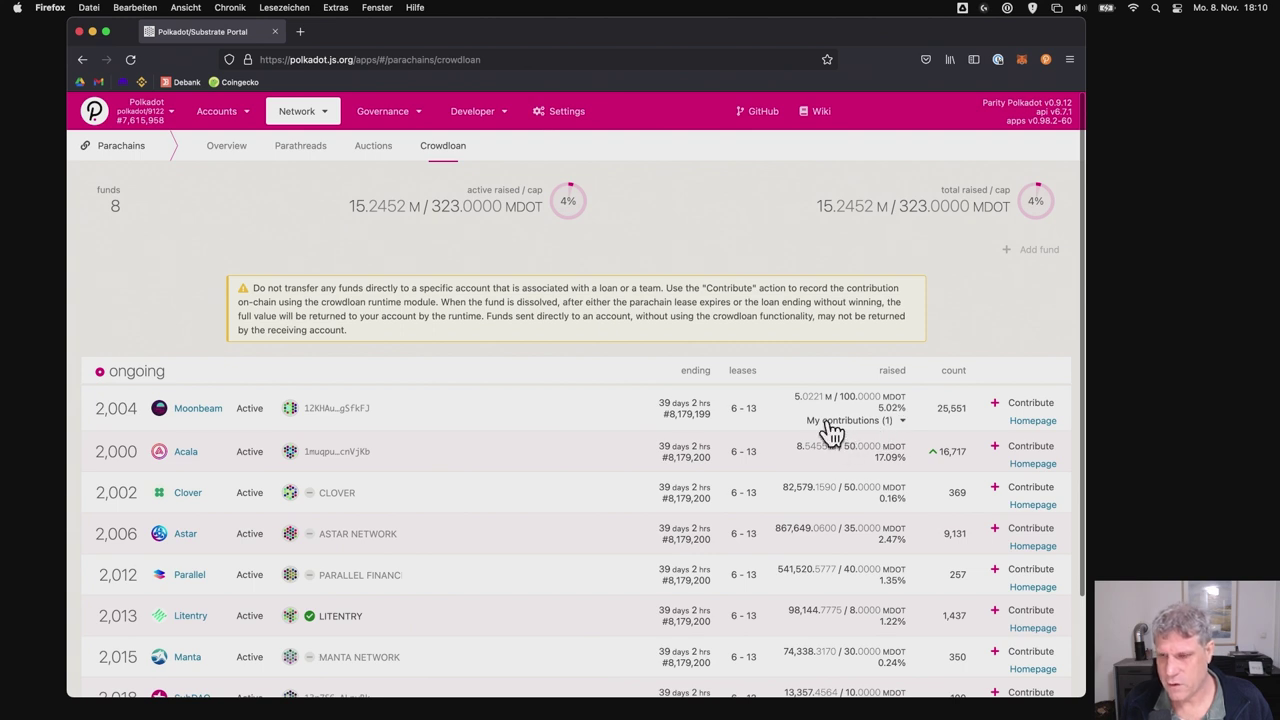
left_click(832, 421)
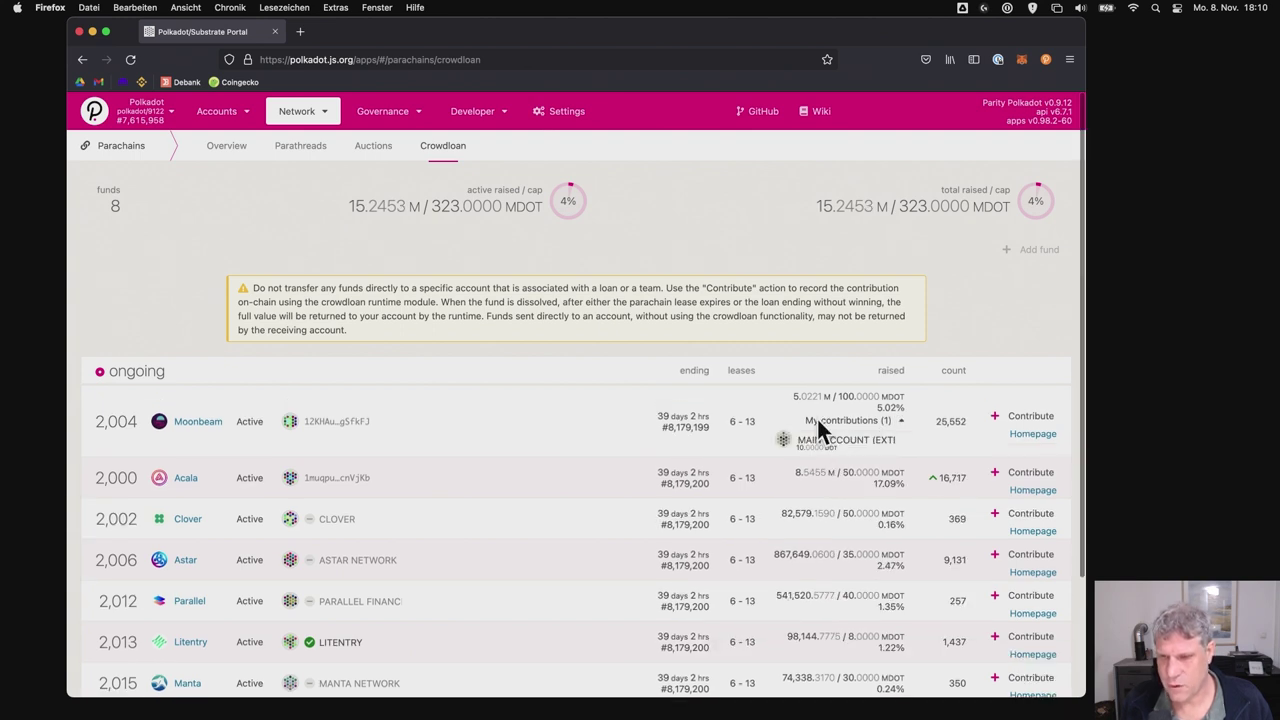